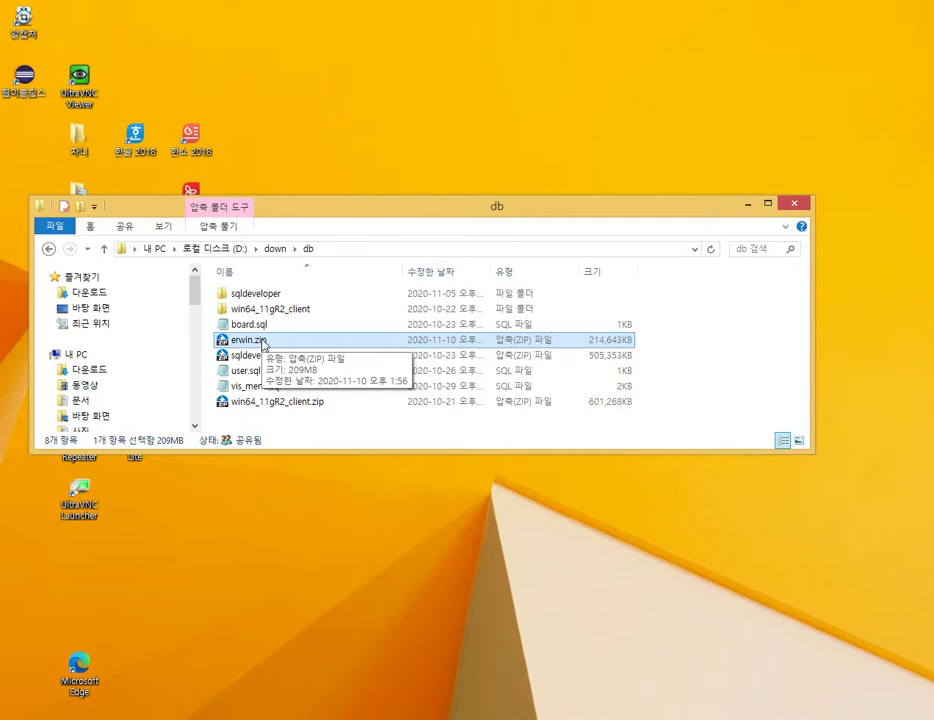
Step: Extract erwin.zip into its own erwin folder and open the extracted folder
{"action": "right_click", "coordinate": [264, 345]}
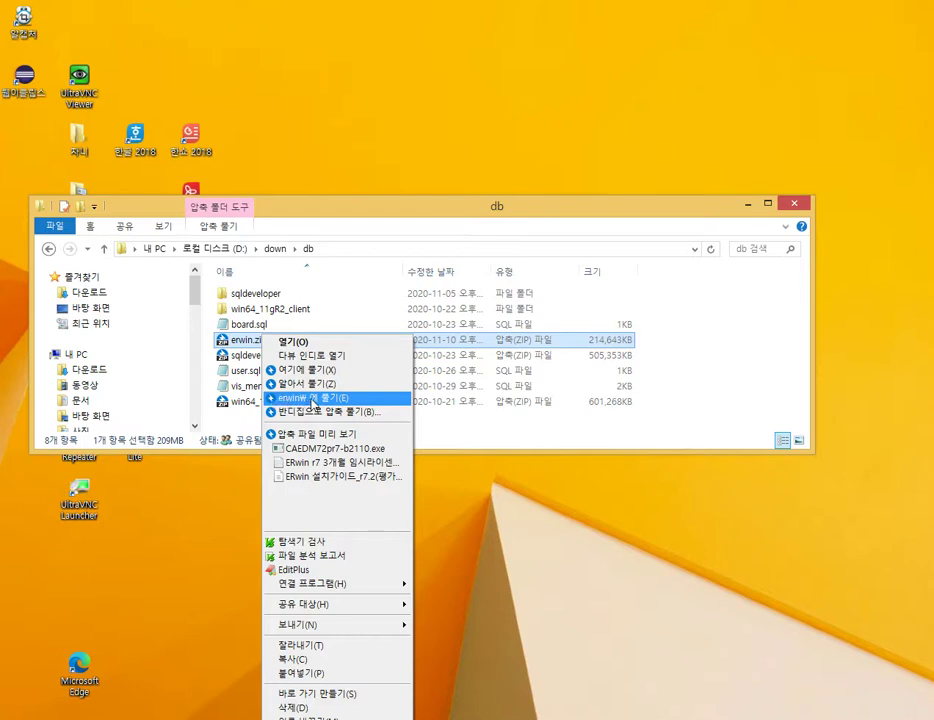
{"action": "left_click", "coordinate": [312, 398]}
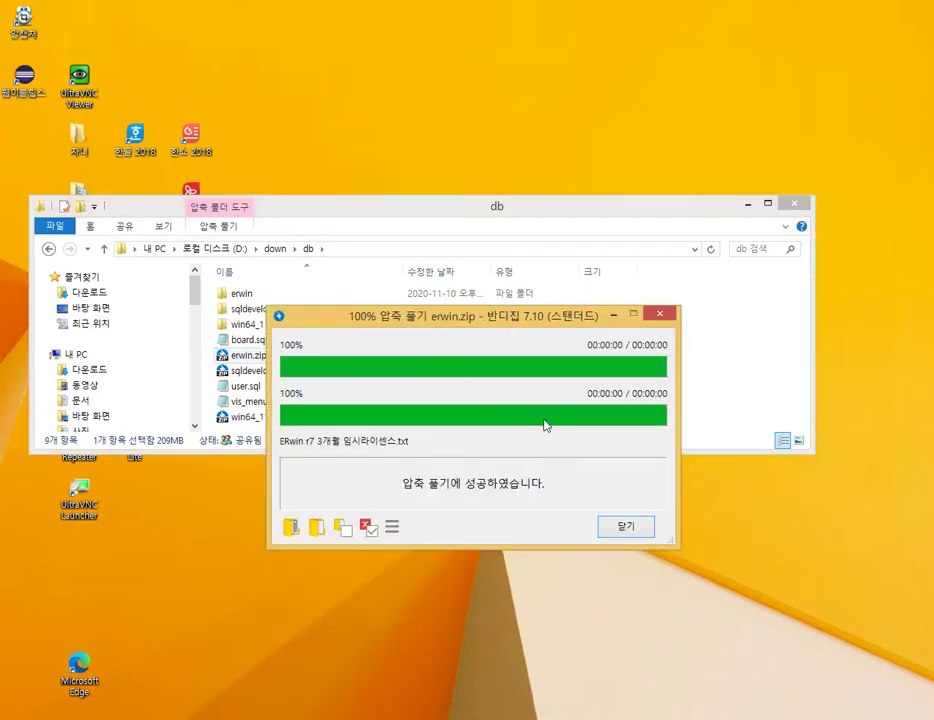
{"action": "left_click", "coordinate": [630, 528]}
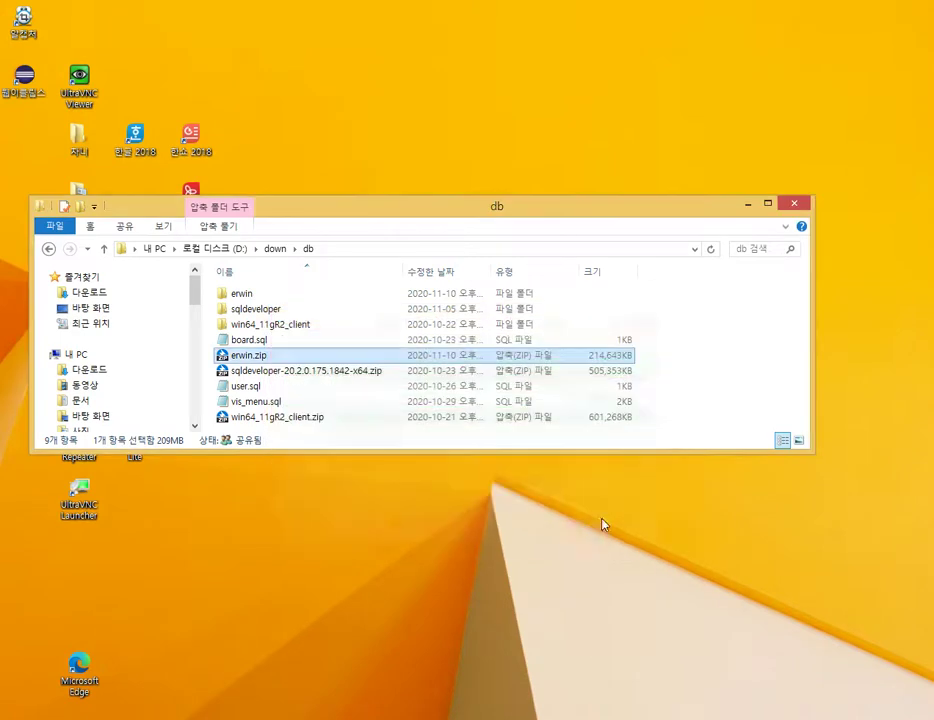
{"action": "double_click", "coordinate": [255, 299]}
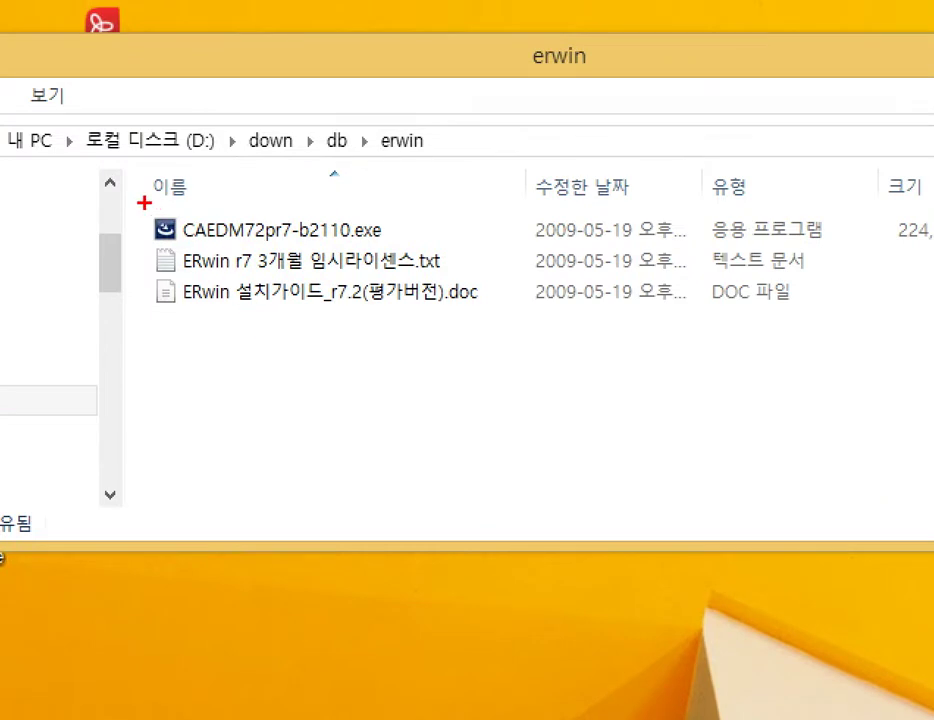
{"action": "left_click_drag", "start_coordinate": [144, 203], "coordinate": [405, 250]}
{"action": "mouse_move", "coordinate": [138, 232]}
{"action": "left_mouse_down"}
{"action": "mouse_move", "coordinate": [175, 243]}
{"action": "mouse_move", "coordinate": [140, 232]}
{"action": "left_mouse_up"}
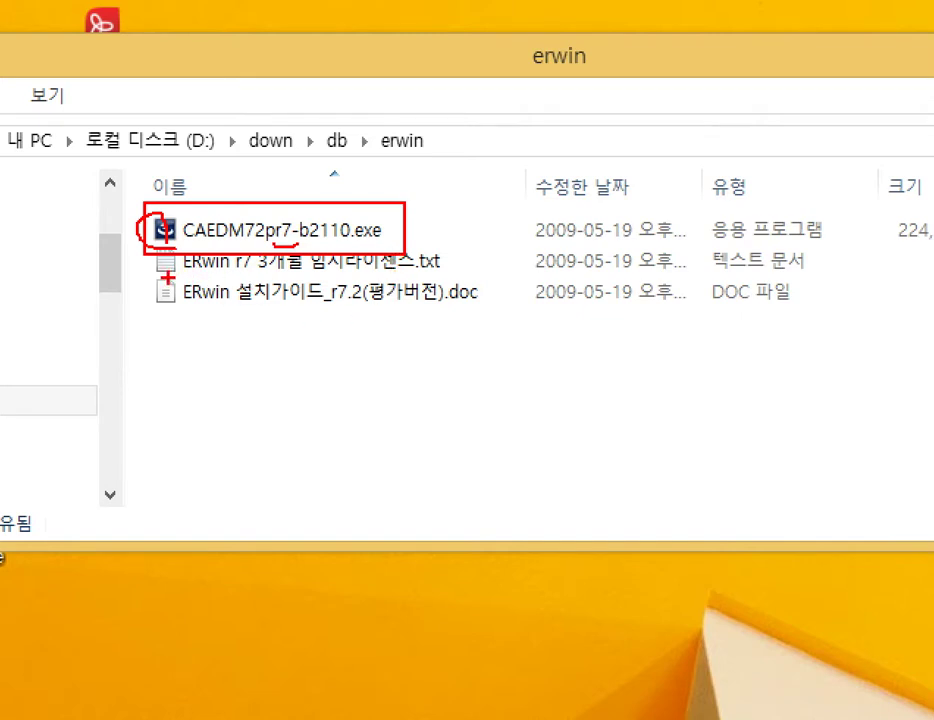
{"action": "left_click_drag", "start_coordinate": [165, 271], "coordinate": [153, 307]}
{"action": "left_click_drag", "start_coordinate": [172, 259], "coordinate": [150, 272]}
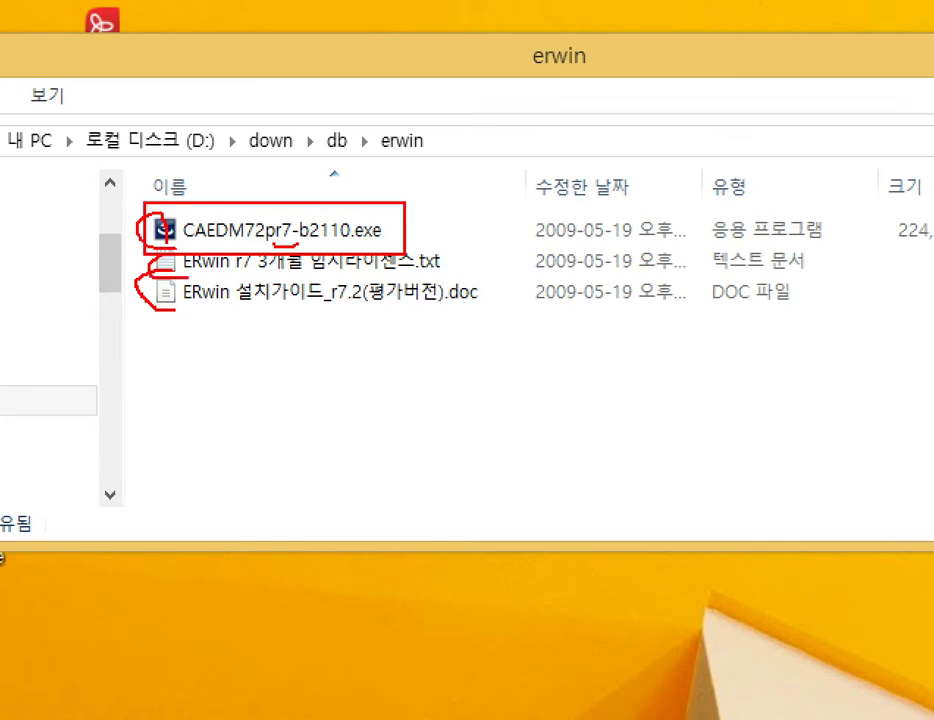
{"action": "left_click_drag", "start_coordinate": [258, 274], "coordinate": [388, 272]}
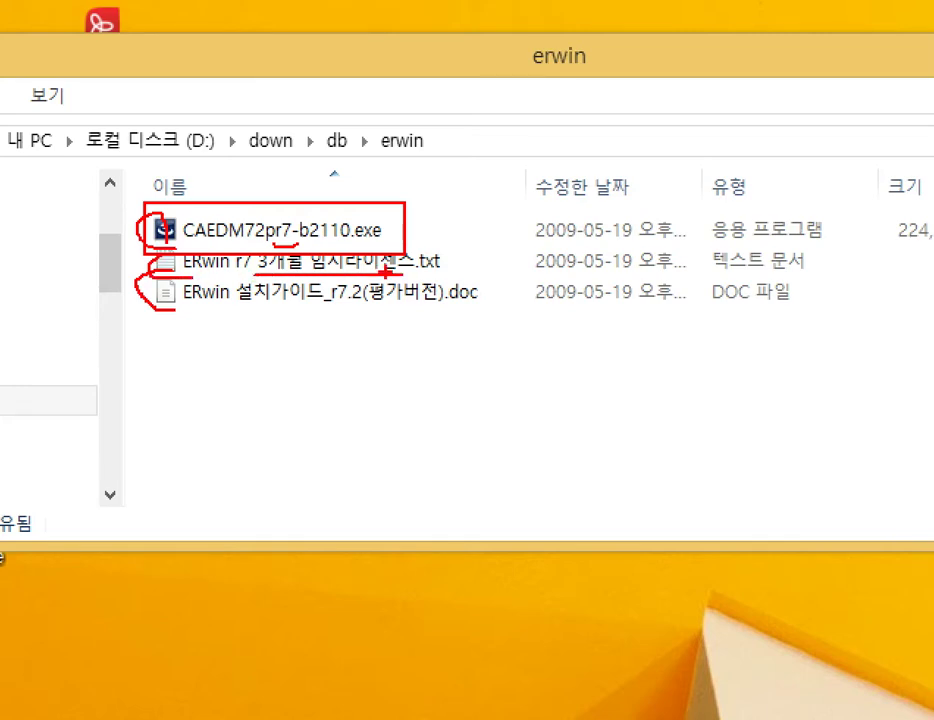
{"action": "key", "text": "Escape"}
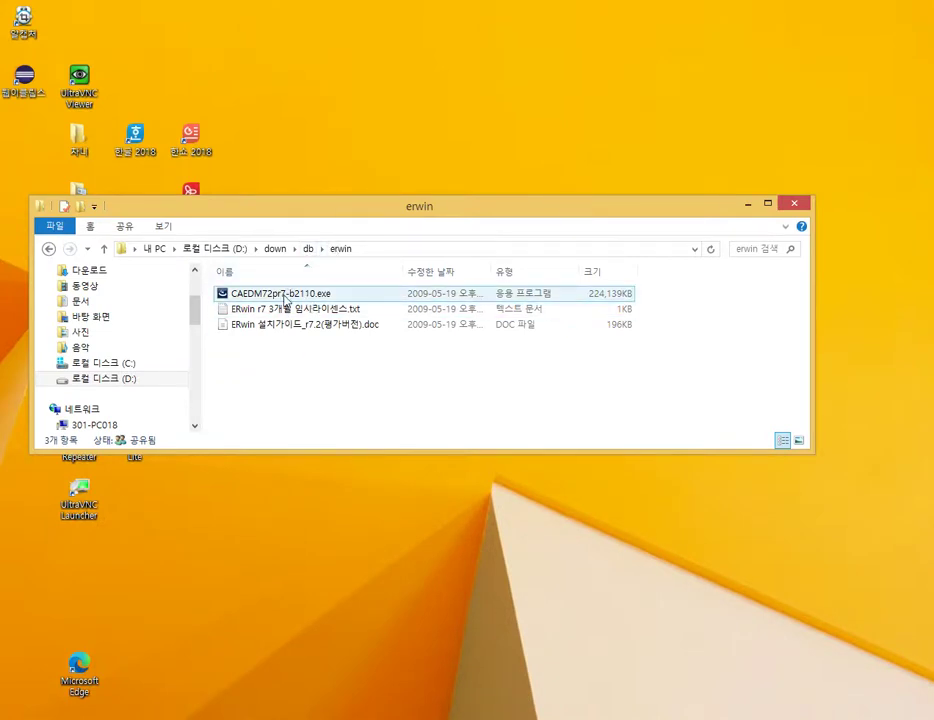
Step: Run the CAEDM72pr7-b2110.exe installer and agree to install the Microsoft .NET 2.0 Framework
{"action": "mouse_move", "coordinate": [248, 298]}
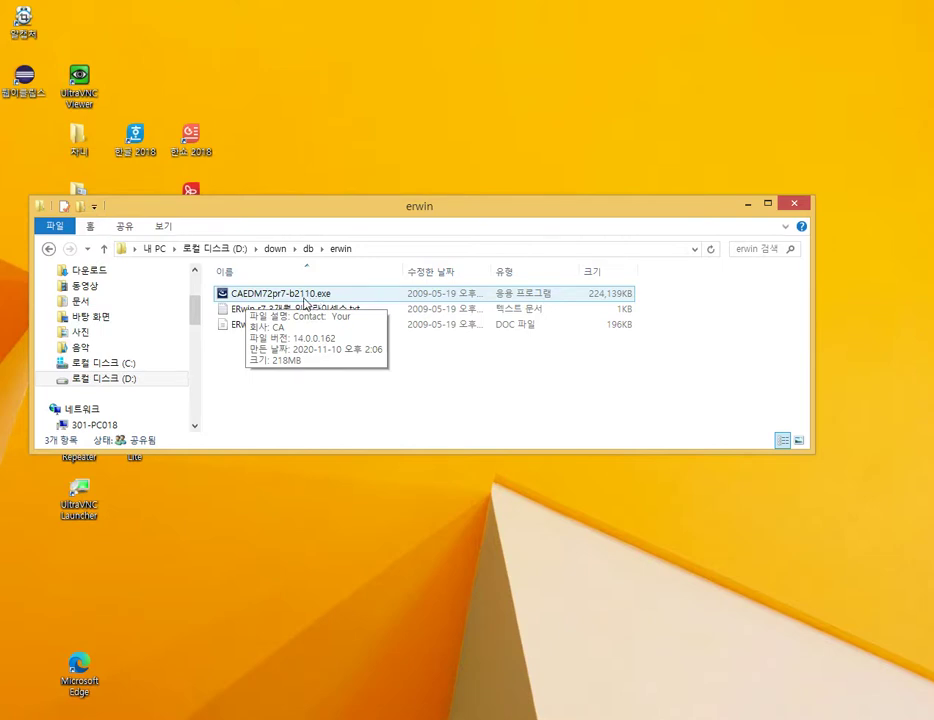
{"action": "left_click", "coordinate": [286, 296]}
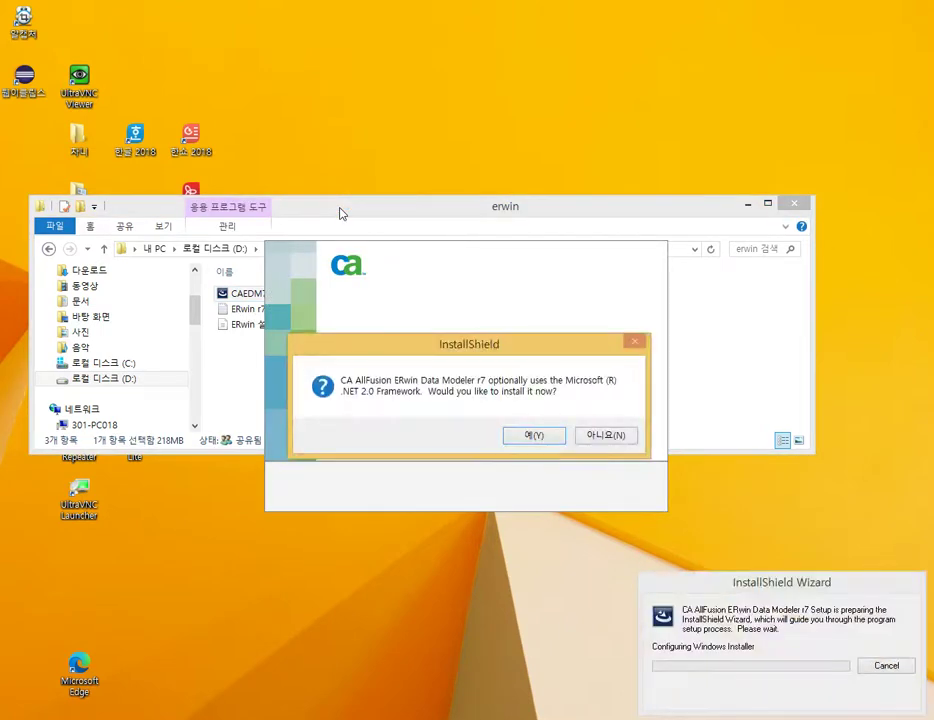
{"action": "left_click_drag", "start_coordinate": [425, 355], "coordinate": [355, 243]}
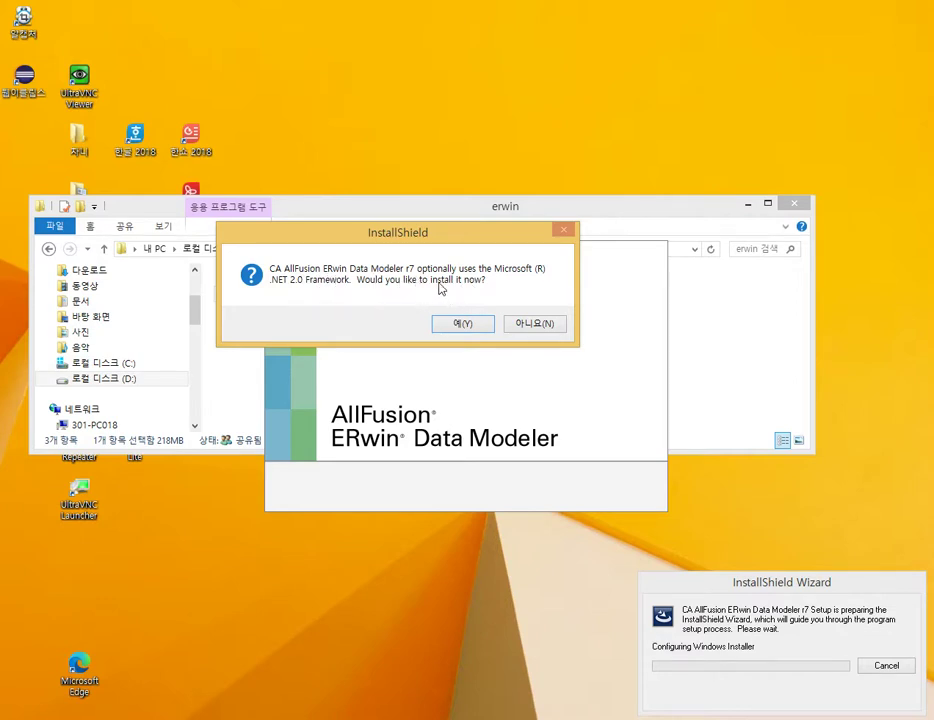
{"action": "left_click", "coordinate": [462, 323]}
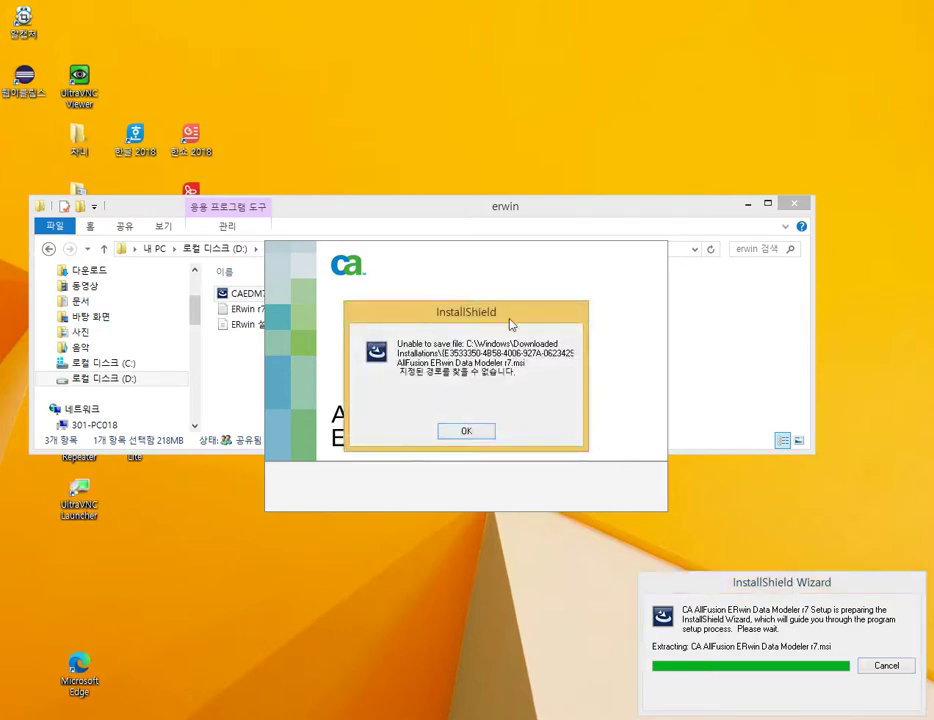
Step: Dismiss the save error and choose D:\down\db\erwin as the location for saving the installation package
{"action": "left_click_drag", "start_coordinate": [508, 322], "coordinate": [430, 244]}
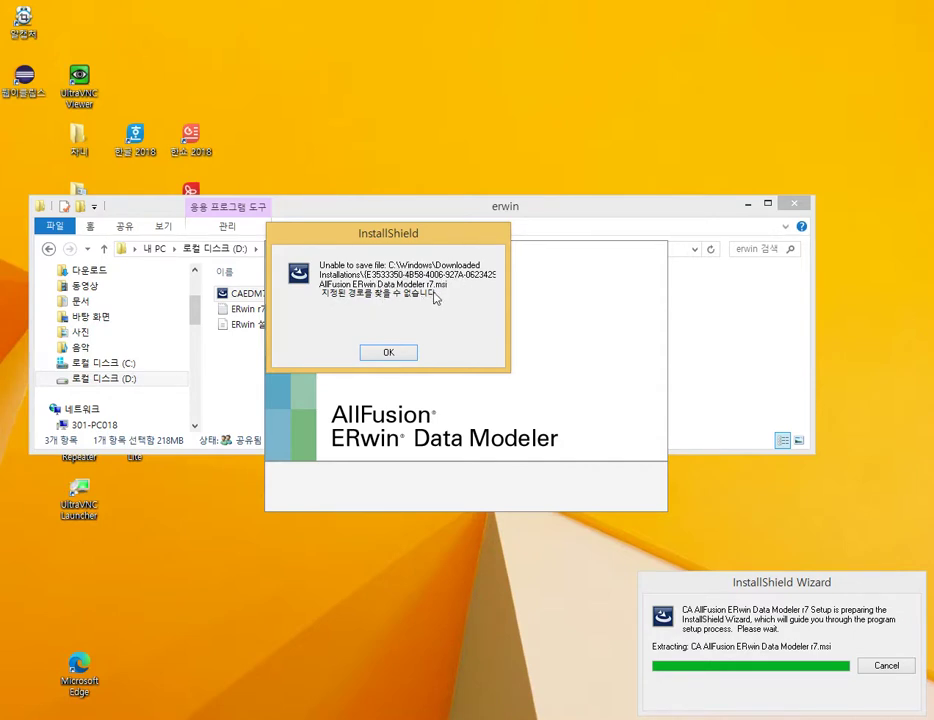
{"action": "left_click", "coordinate": [388, 353]}
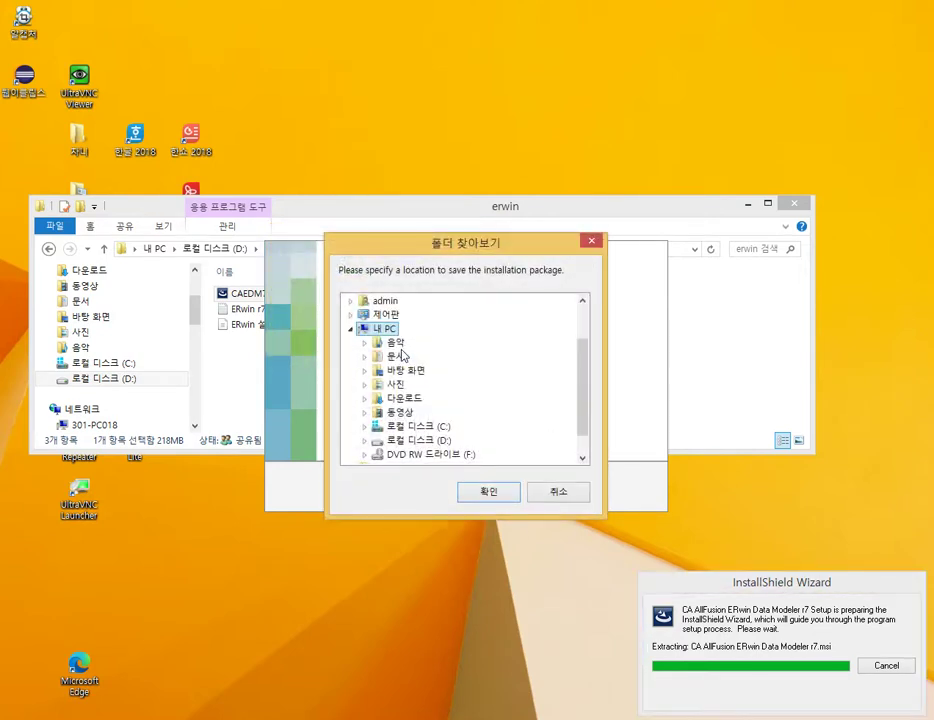
{"action": "left_click_drag", "start_coordinate": [586, 388], "coordinate": [578, 430]}
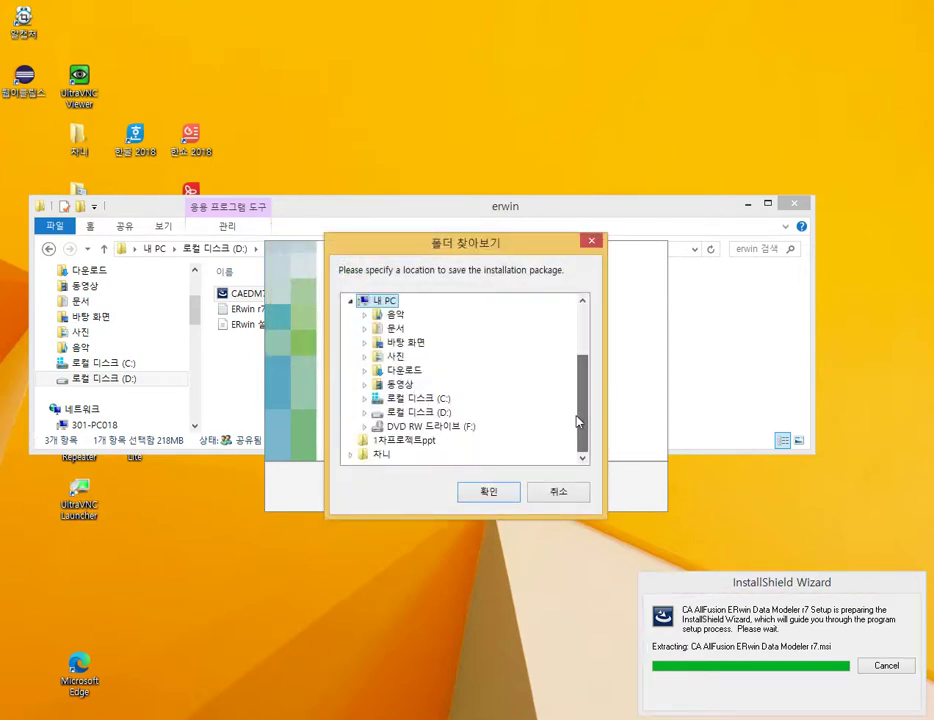
{"action": "left_click", "coordinate": [412, 413]}
{"action": "left_click", "coordinate": [366, 412]}
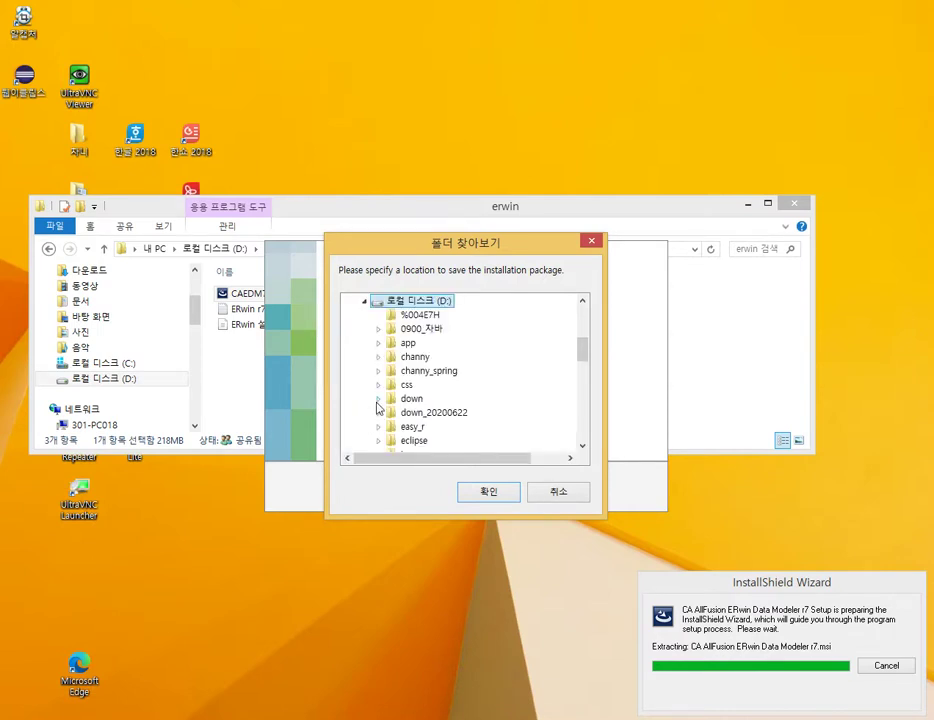
{"action": "scroll", "coordinate": [469, 346], "scroll_direction": "down", "scroll_amount": 1}
{"action": "left_click", "coordinate": [380, 358]}
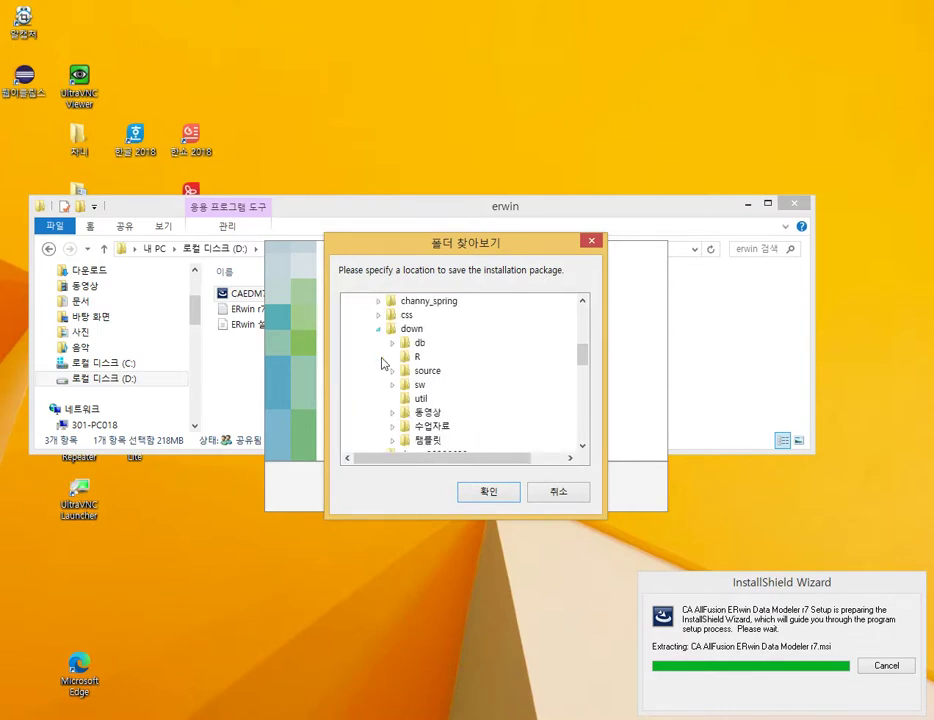
{"action": "left_click", "coordinate": [394, 348]}
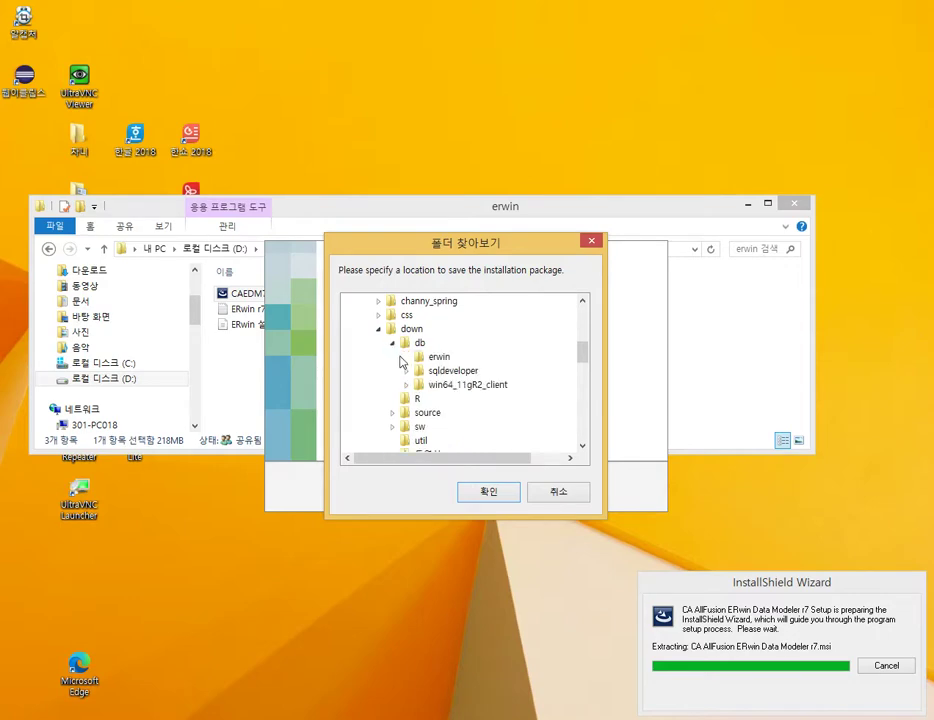
{"action": "left_click", "coordinate": [439, 357]}
{"action": "left_click", "coordinate": [503, 495]}
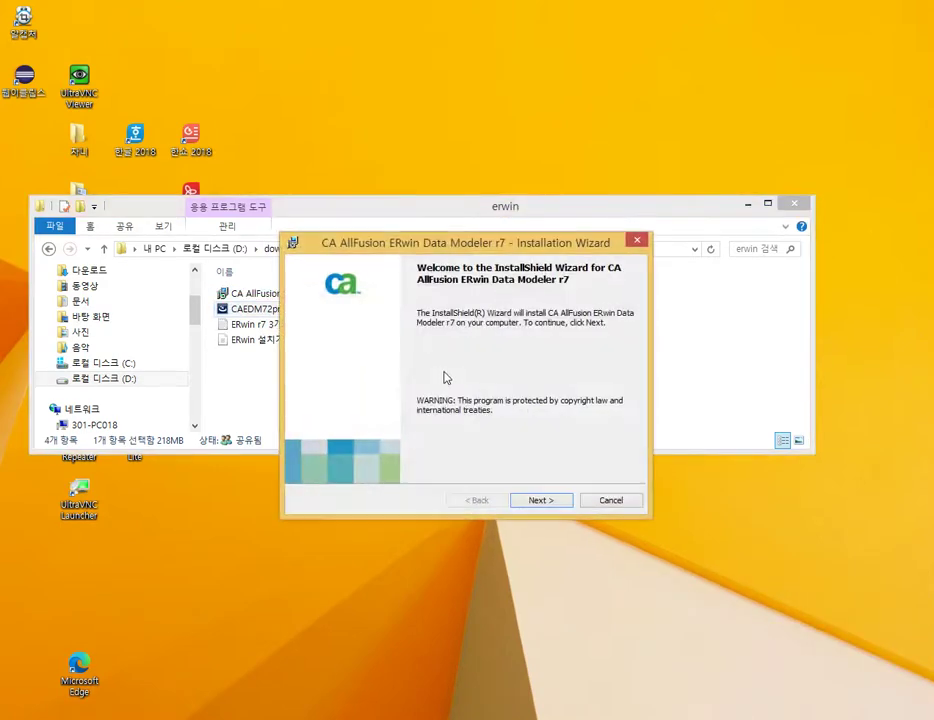
{"action": "left_click_drag", "start_coordinate": [446, 242], "coordinate": [541, 328]}
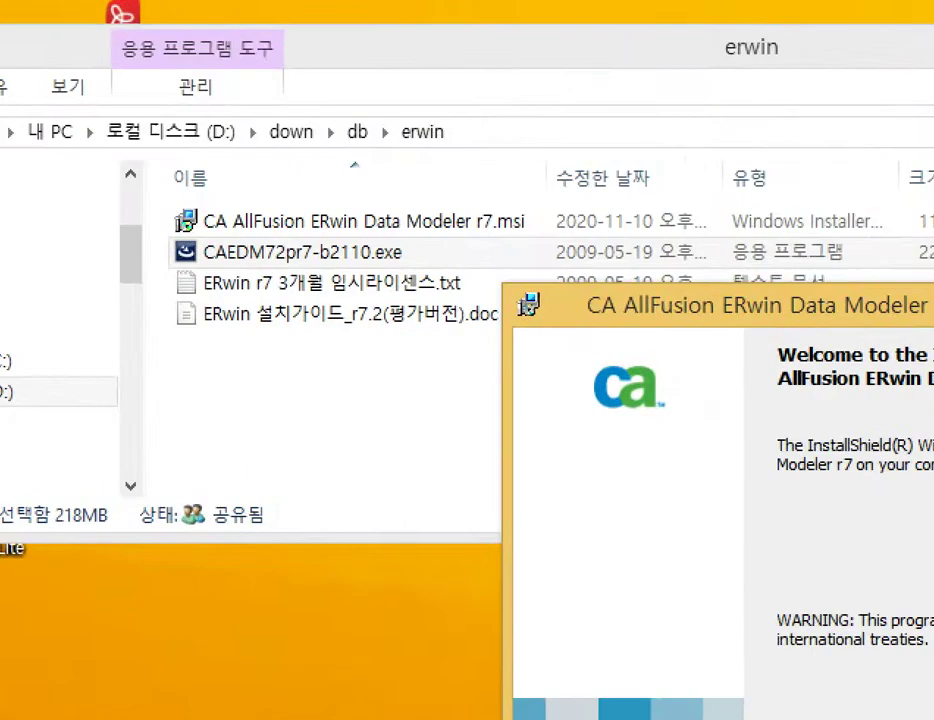
{"action": "mouse_move", "coordinate": [165, 232]}
{"action": "left_mouse_down"}
{"action": "mouse_move", "coordinate": [259, 283]}
{"action": "mouse_move", "coordinate": [473, 283]}
{"action": "mouse_move", "coordinate": [512, 240]}
{"action": "mouse_move", "coordinate": [536, 243]}
{"action": "left_mouse_up"}
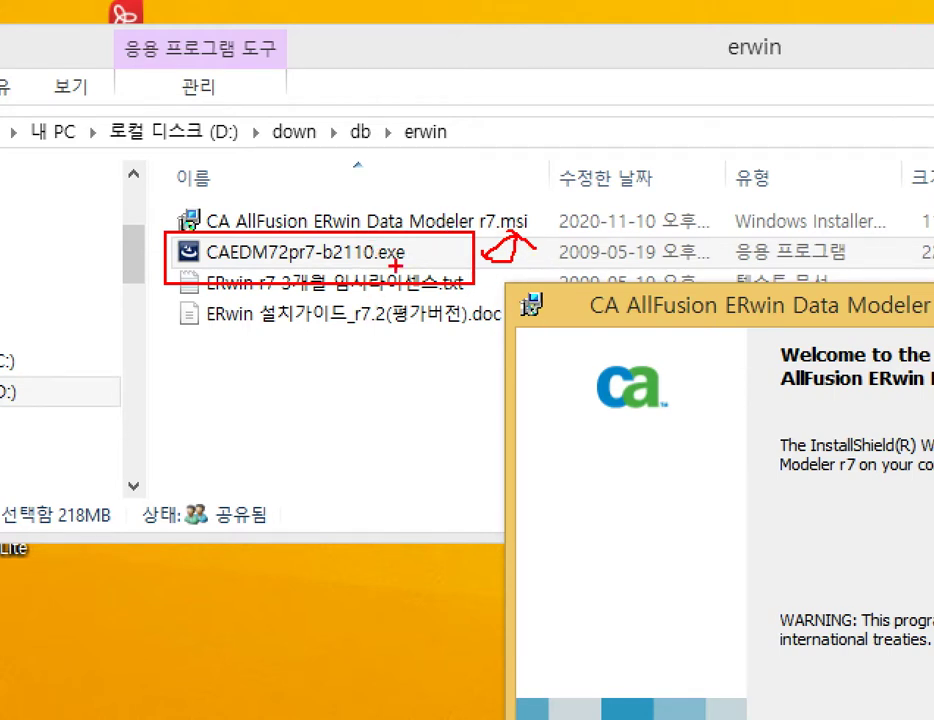
{"action": "mouse_move", "coordinate": [500, 262]}
{"action": "left_mouse_down"}
{"action": "mouse_move", "coordinate": [484, 255]}
{"action": "mouse_move", "coordinate": [512, 262]}
{"action": "left_mouse_up"}
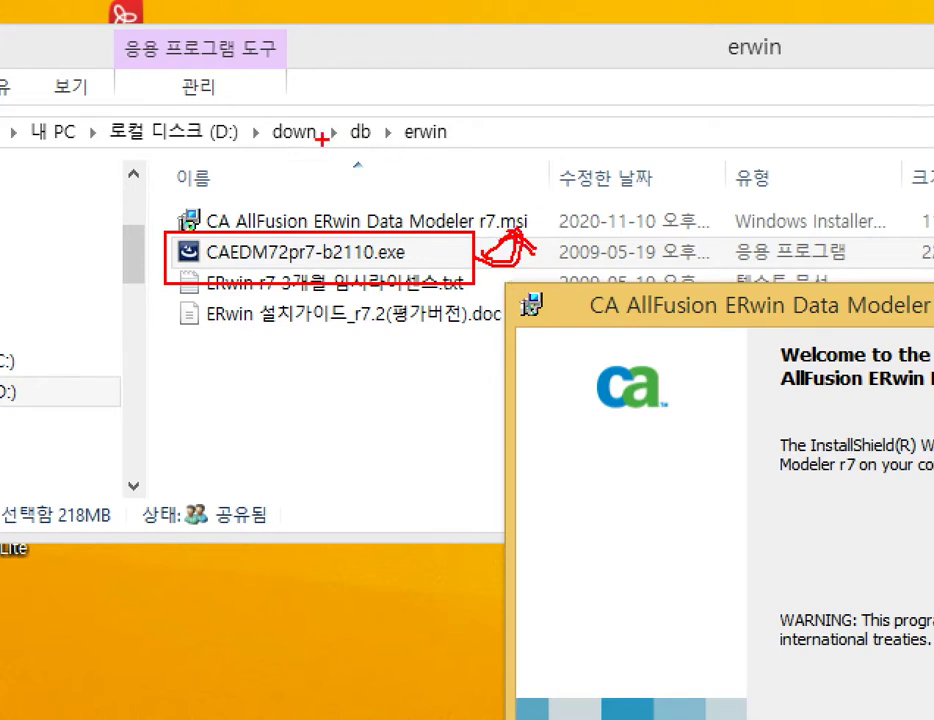
{"action": "left_click_drag", "start_coordinate": [292, 117], "coordinate": [445, 118]}
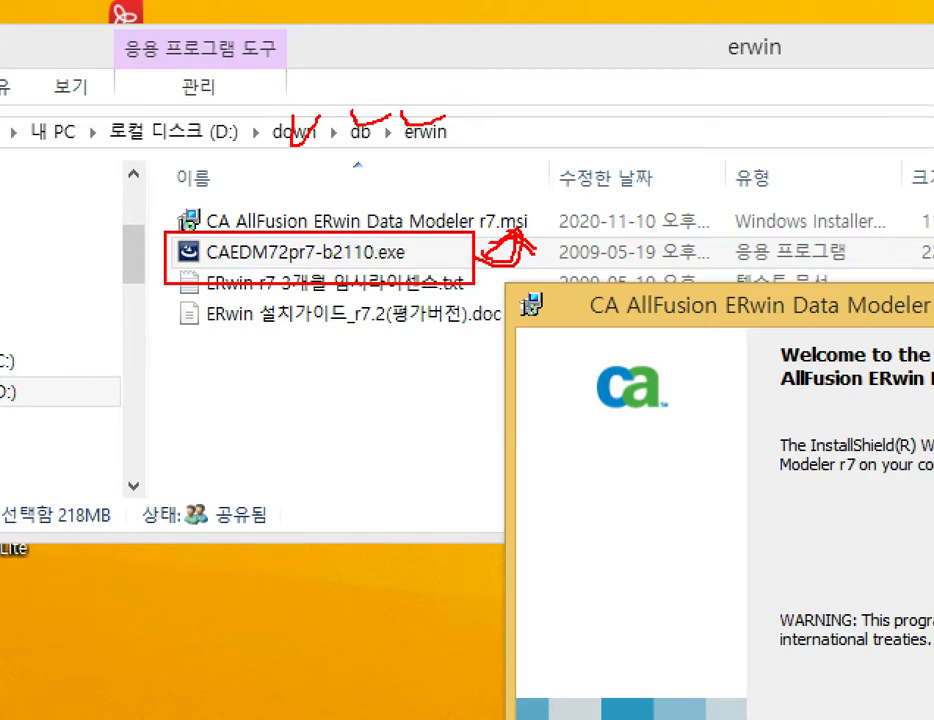
{"action": "left_click_drag", "start_coordinate": [533, 239], "coordinate": [547, 238]}
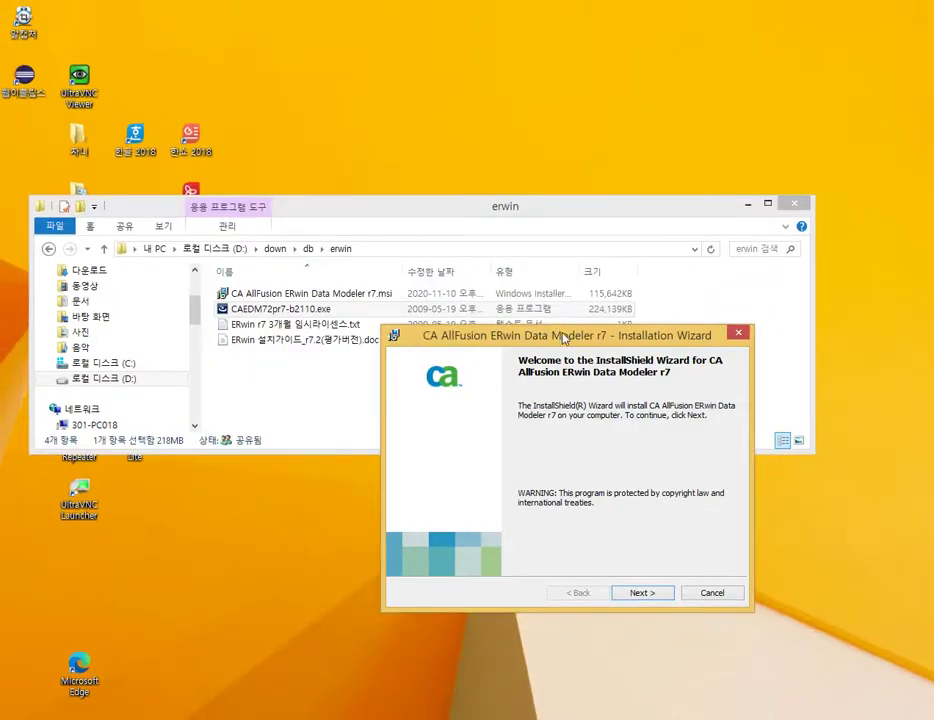
Step: Start the ERwin Data Modeler r7 installation wizard, read the license agreement to its end and agree to it
{"action": "left_click_drag", "start_coordinate": [571, 337], "coordinate": [432, 77]}
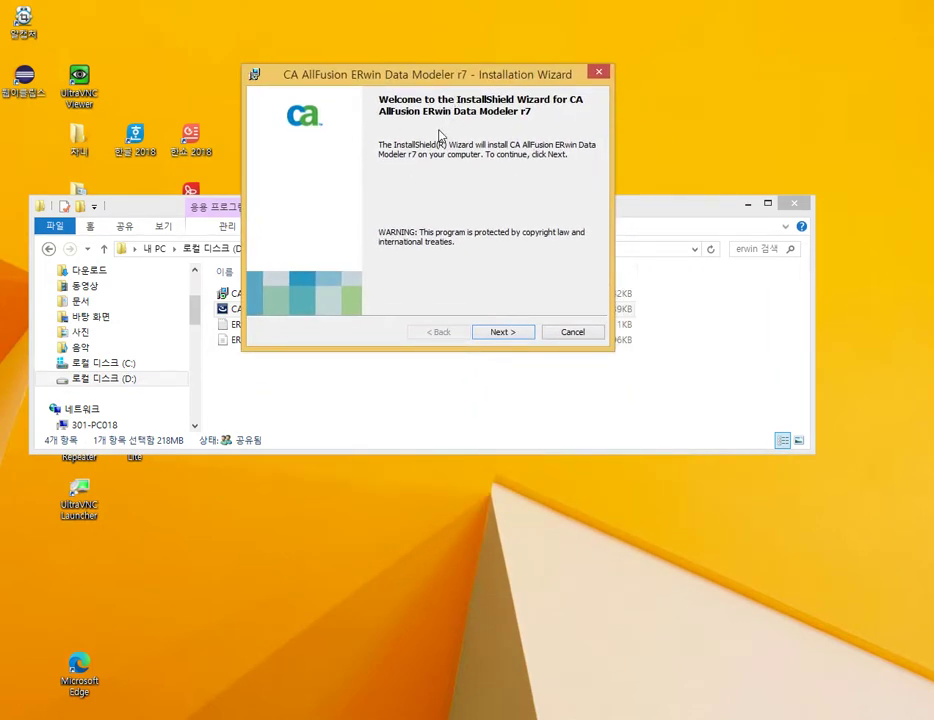
{"action": "left_click", "coordinate": [510, 333]}
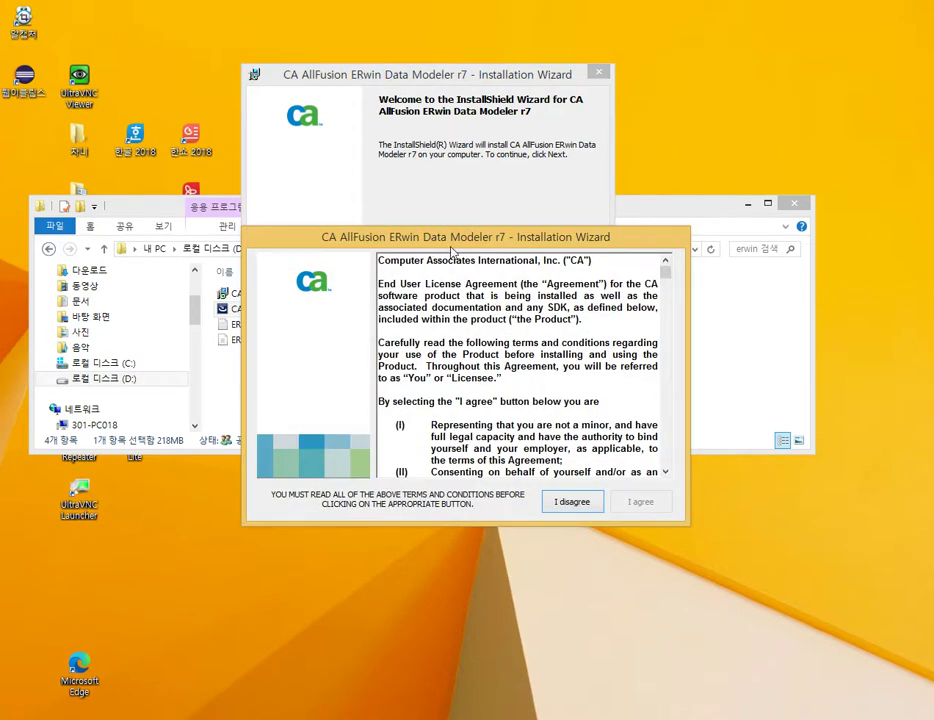
{"action": "left_click_drag", "start_coordinate": [451, 243], "coordinate": [330, 149]}
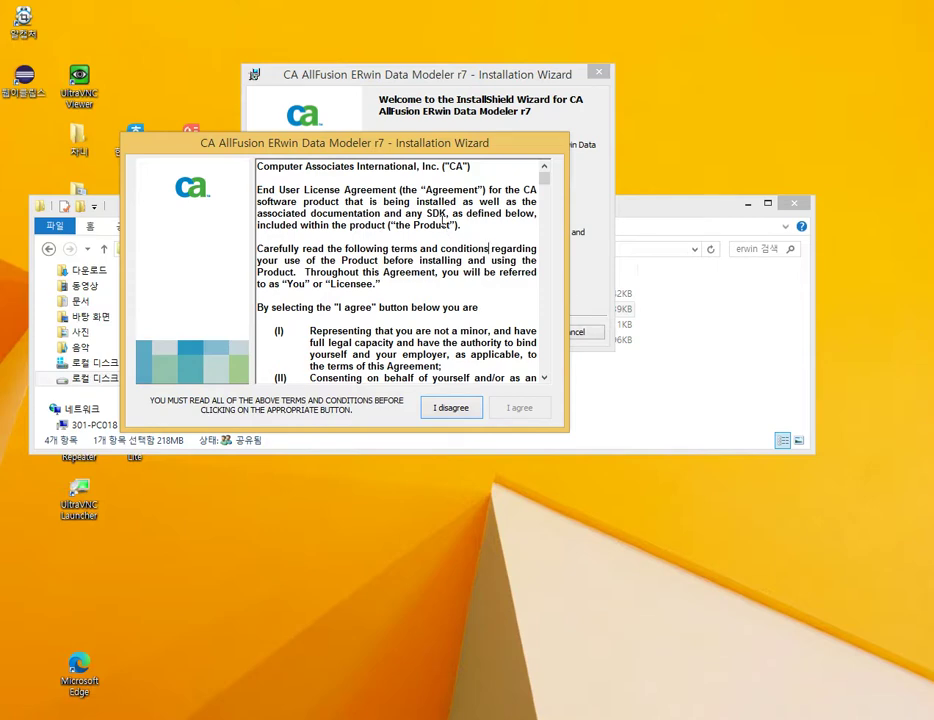
{"action": "scroll", "coordinate": [472, 222], "scroll_direction": "down", "scroll_amount": 6}
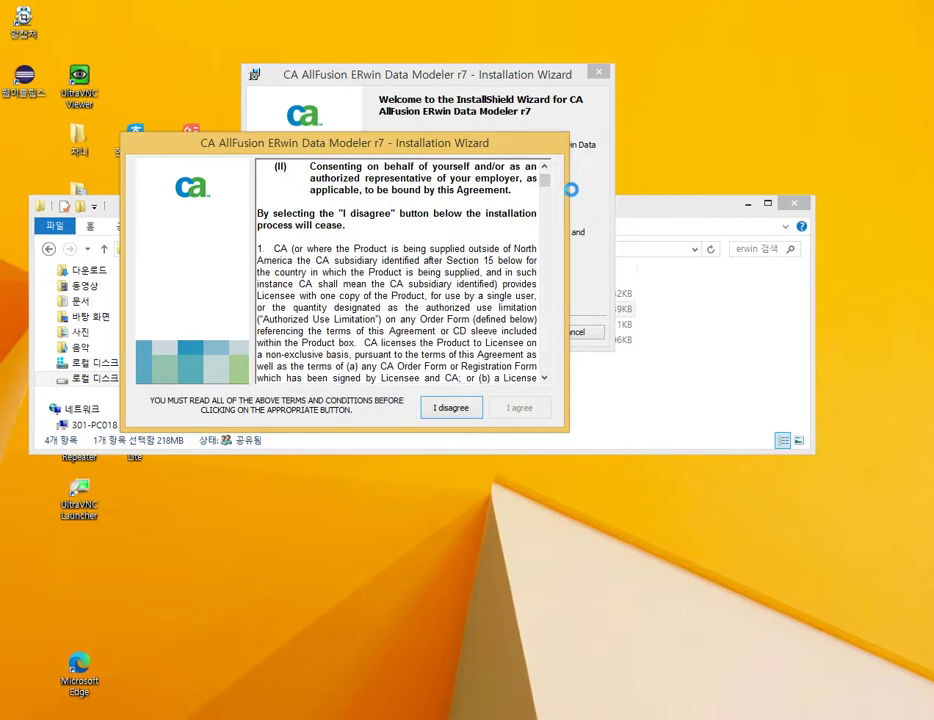
{"action": "left_click_drag", "start_coordinate": [548, 181], "coordinate": [545, 338]}
{"action": "left_click", "coordinate": [543, 378]}
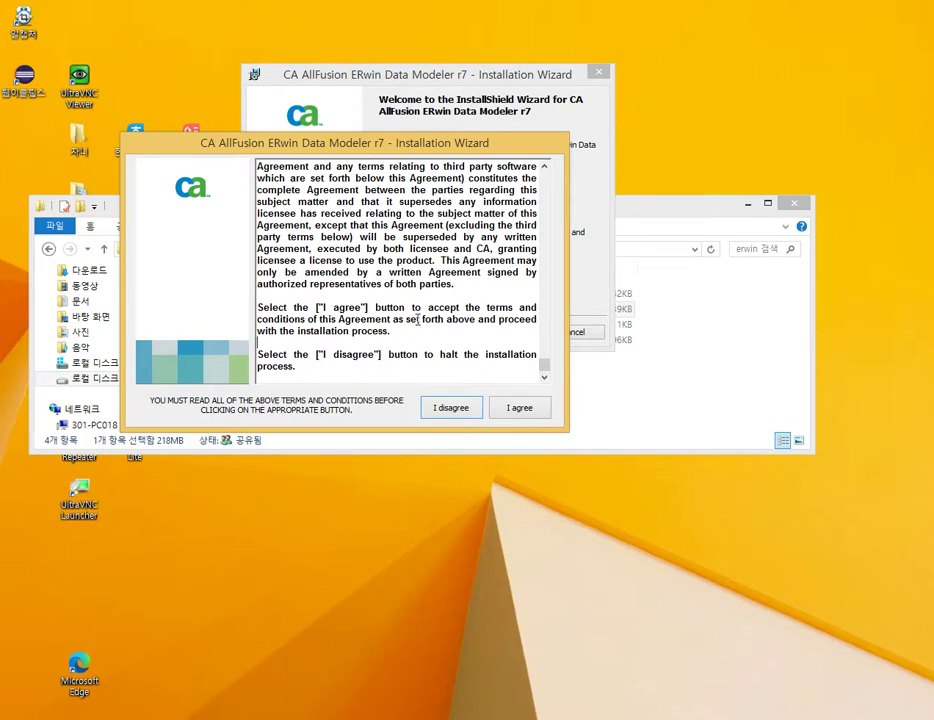
{"action": "left_click", "coordinate": [532, 410]}
{"action": "left_click", "coordinate": [529, 412]}
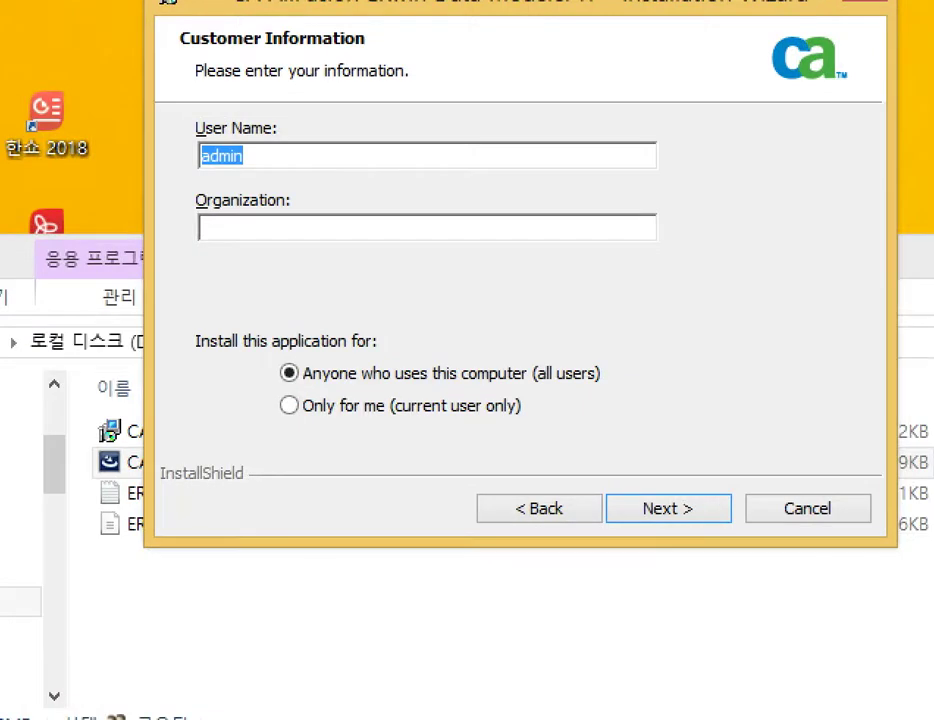
Step: Enter "a" as the organization, keep the installation for all users, and accept the default destination folder
{"action": "left_click_drag", "start_coordinate": [293, 154], "coordinate": [250, 141]}
{"action": "mouse_move", "coordinate": [168, 128]}
{"action": "left_mouse_down"}
{"action": "mouse_move", "coordinate": [286, 158]}
{"action": "mouse_move", "coordinate": [175, 172]}
{"action": "mouse_move", "coordinate": [200, 100]}
{"action": "mouse_move", "coordinate": [260, 182]}
{"action": "mouse_move", "coordinate": [202, 103]}
{"action": "left_mouse_up"}
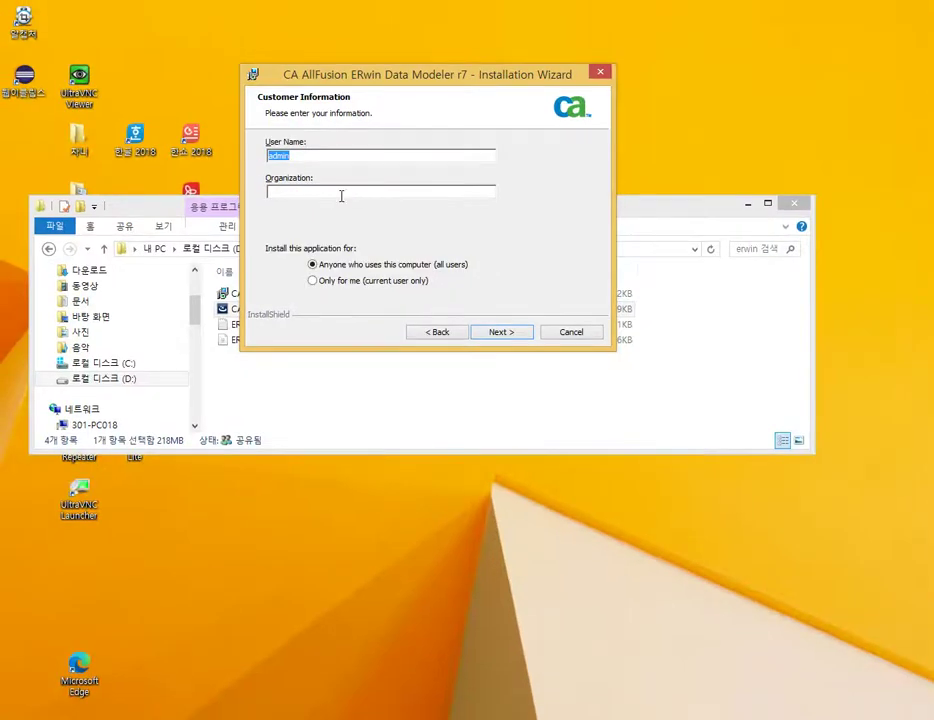
{"action": "left_click", "coordinate": [347, 235]}
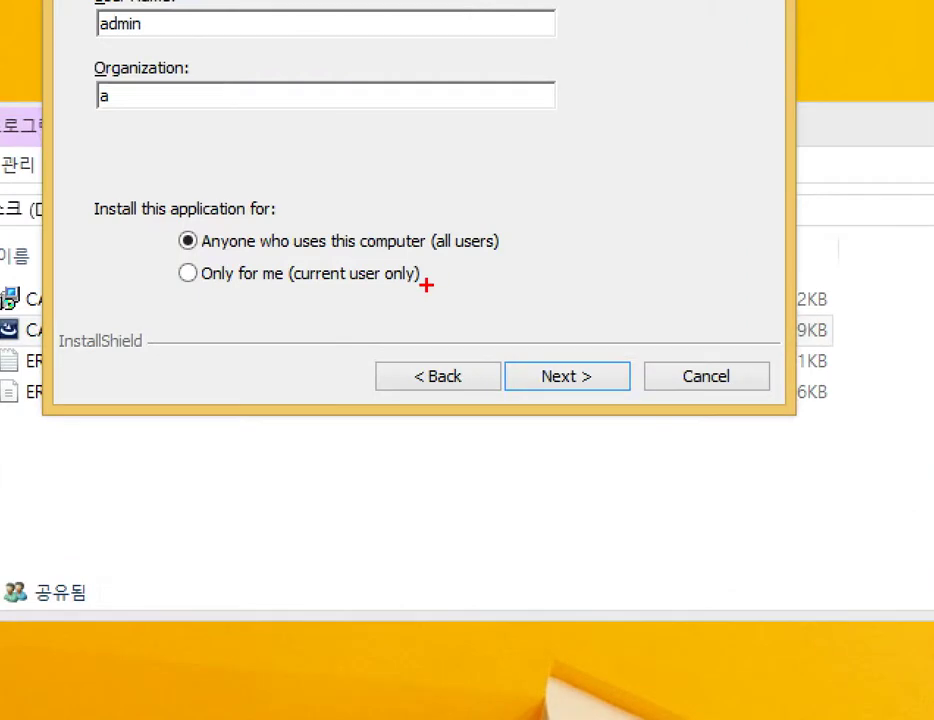
{"action": "mouse_move", "coordinate": [183, 256]}
{"action": "left_mouse_down"}
{"action": "mouse_move", "coordinate": [503, 243]}
{"action": "mouse_move", "coordinate": [500, 213]}
{"action": "mouse_move", "coordinate": [420, 247]}
{"action": "left_mouse_up"}
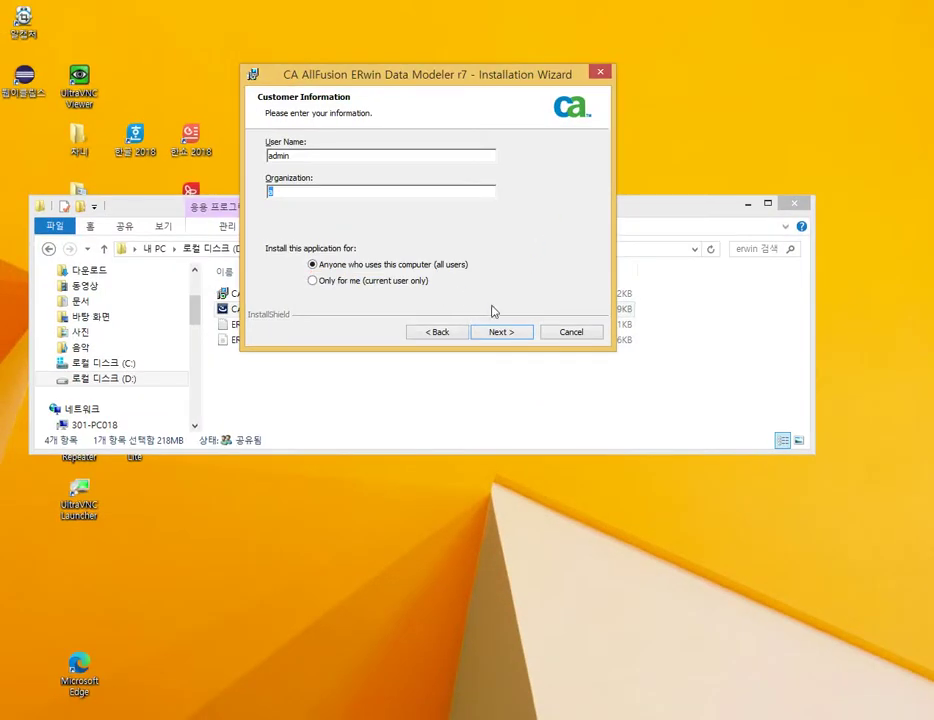
{"action": "left_click", "coordinate": [514, 334]}
{"action": "left_click", "coordinate": [497, 333]}
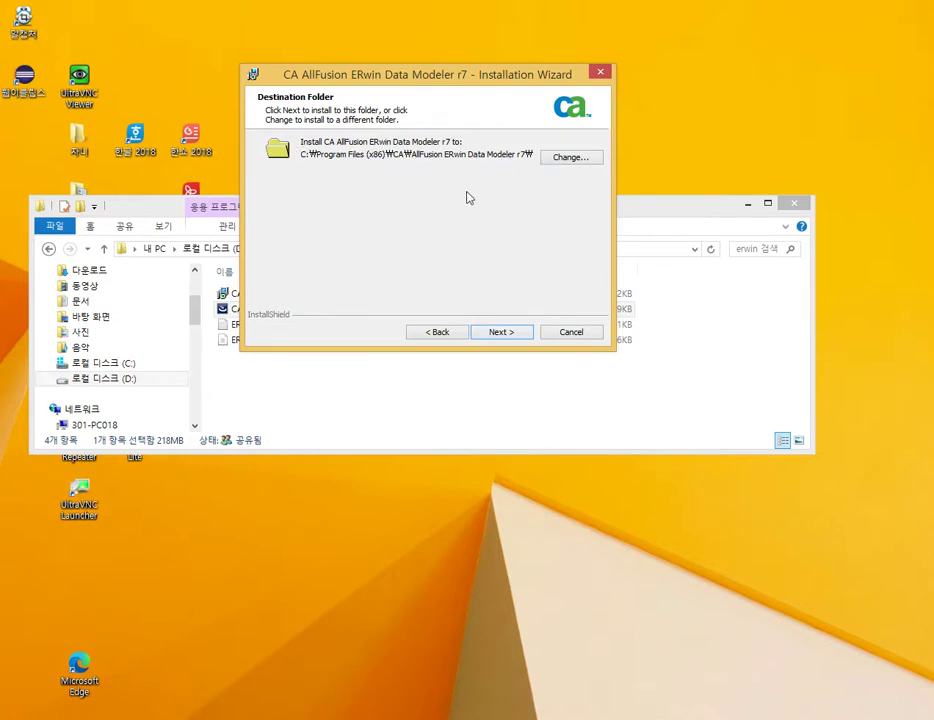
{"action": "left_click", "coordinate": [503, 334]}
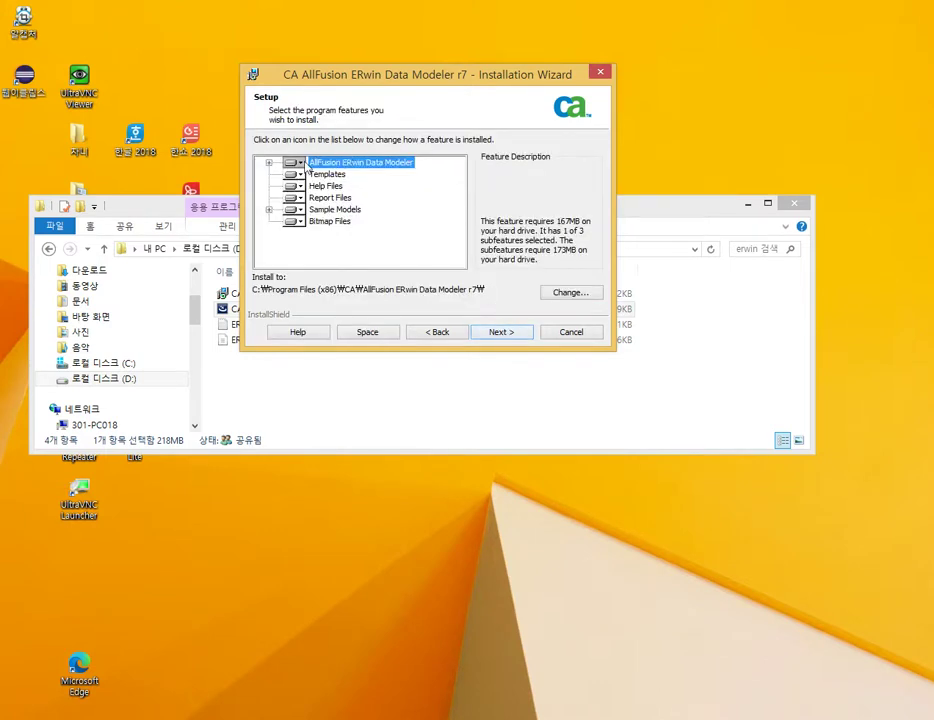
Step: Review the install option of the AllFusion ERwin Data Modeler feature, accept the feature selection and start the installation
{"action": "left_click", "coordinate": [301, 164]}
{"action": "left_click", "coordinate": [340, 177]}
{"action": "left_click", "coordinate": [519, 336]}
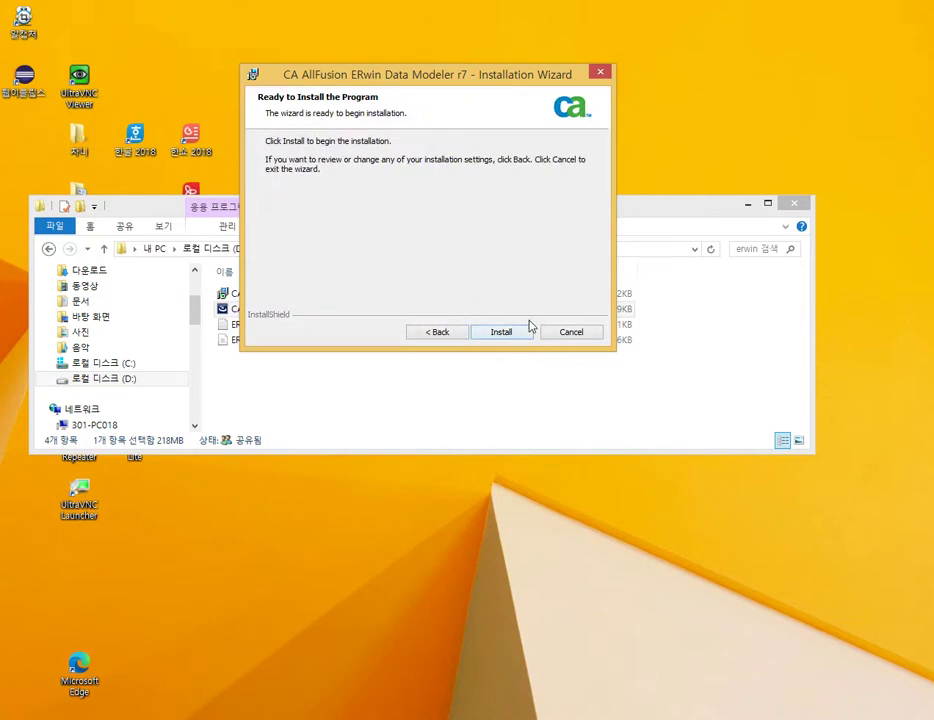
{"action": "left_click", "coordinate": [502, 334]}
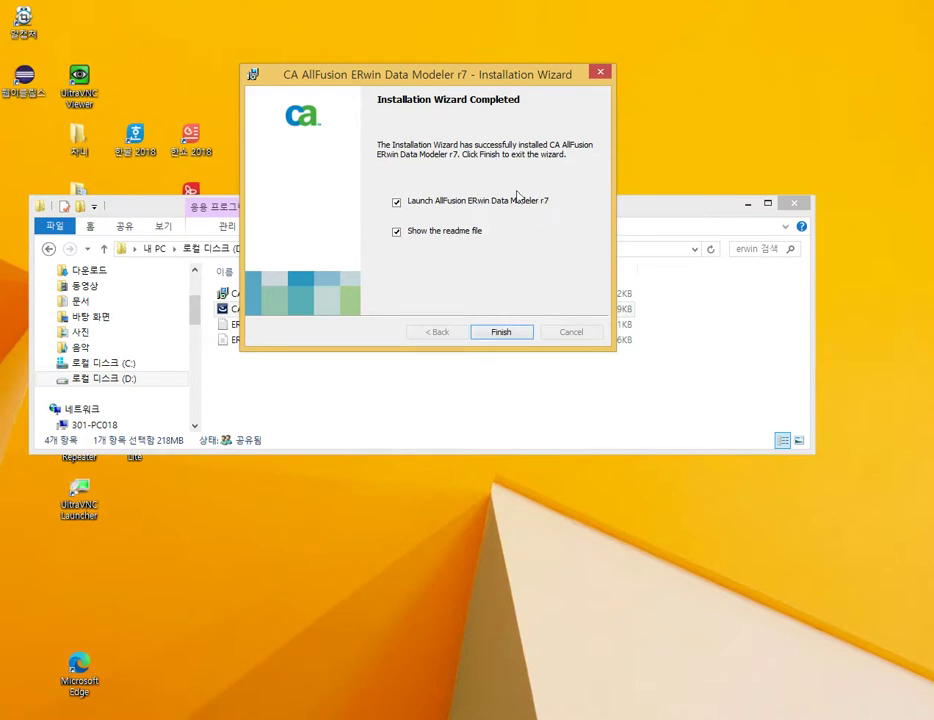
Step: Finish the wizard with the readme turned off and the product launch kept, and close the antivirus request to send a file for analysis
{"action": "left_click", "coordinate": [397, 232]}
{"action": "left_click", "coordinate": [501, 331]}
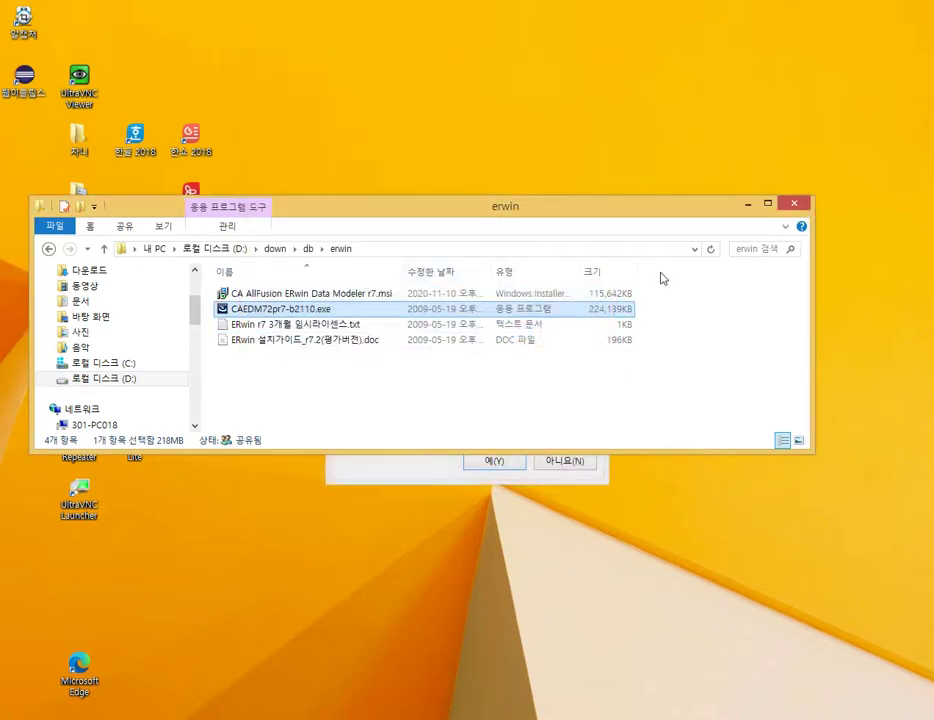
{"action": "left_click", "coordinate": [747, 204]}
{"action": "left_click_drag", "start_coordinate": [469, 320], "coordinate": [456, 208]}
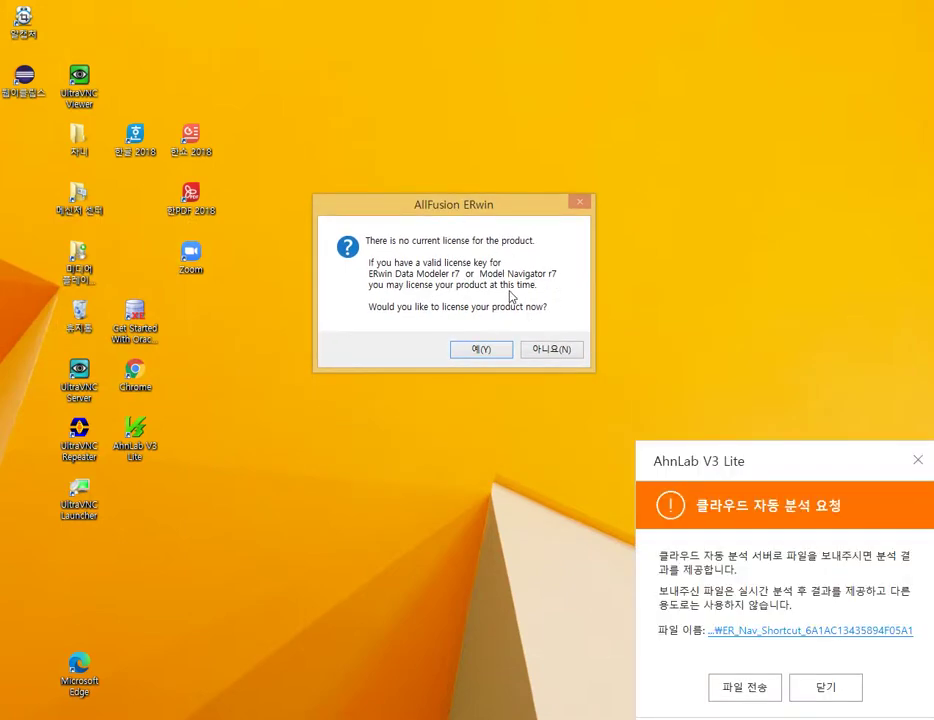
{"action": "left_click", "coordinate": [825, 687]}
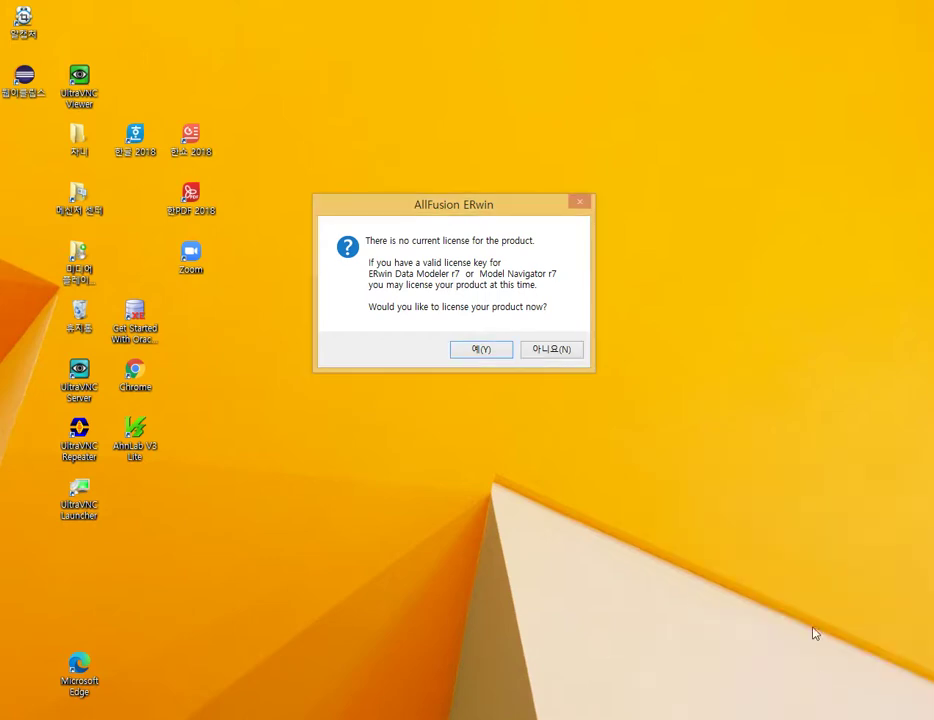
Step: Agree to license the product and choose AllFusion ERwin Data Modeler r7 as the component for the license key
{"action": "left_click", "coordinate": [474, 350]}
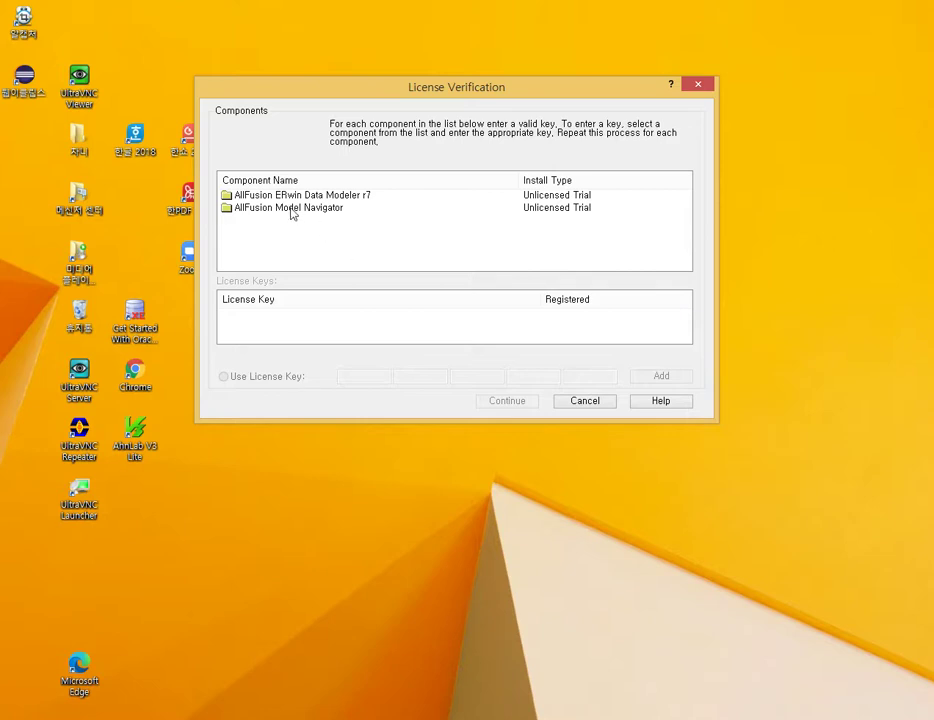
{"action": "left_click", "coordinate": [368, 200]}
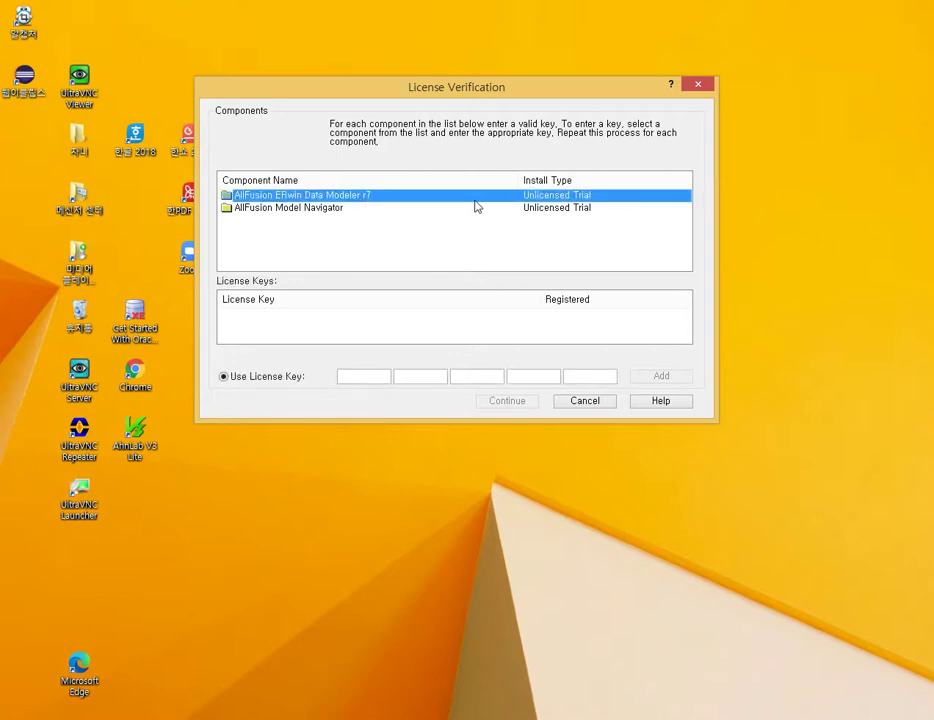
{"action": "left_click", "coordinate": [367, 379]}
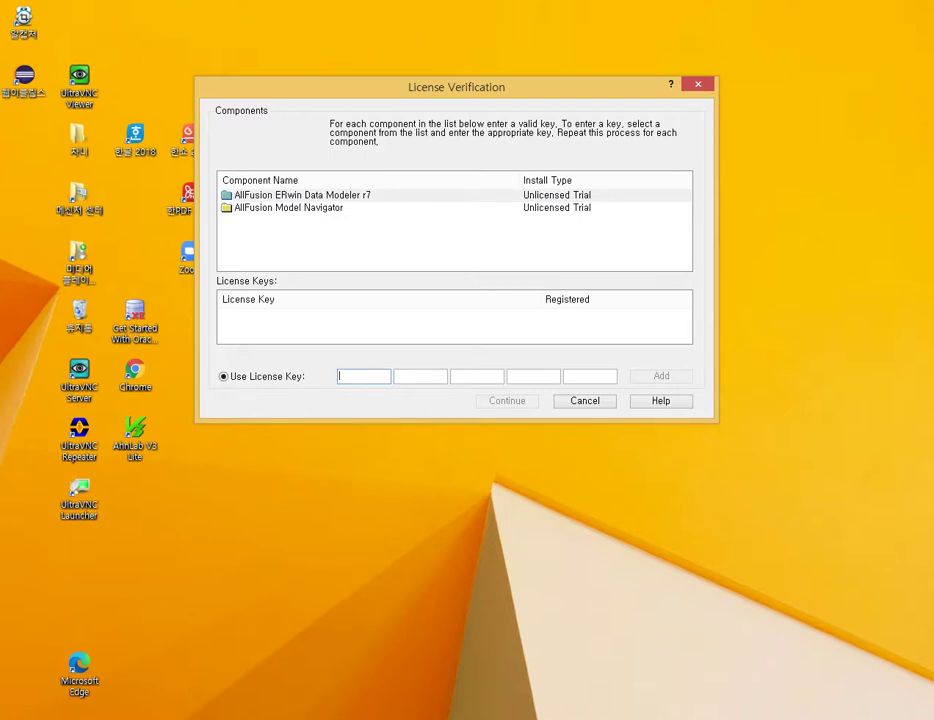
Step: Open "ERwin r7 3개월 임시라이센스.txt" from the erwin folder and copy the whole license key
{"action": "key", "text": "alt+Tab"}
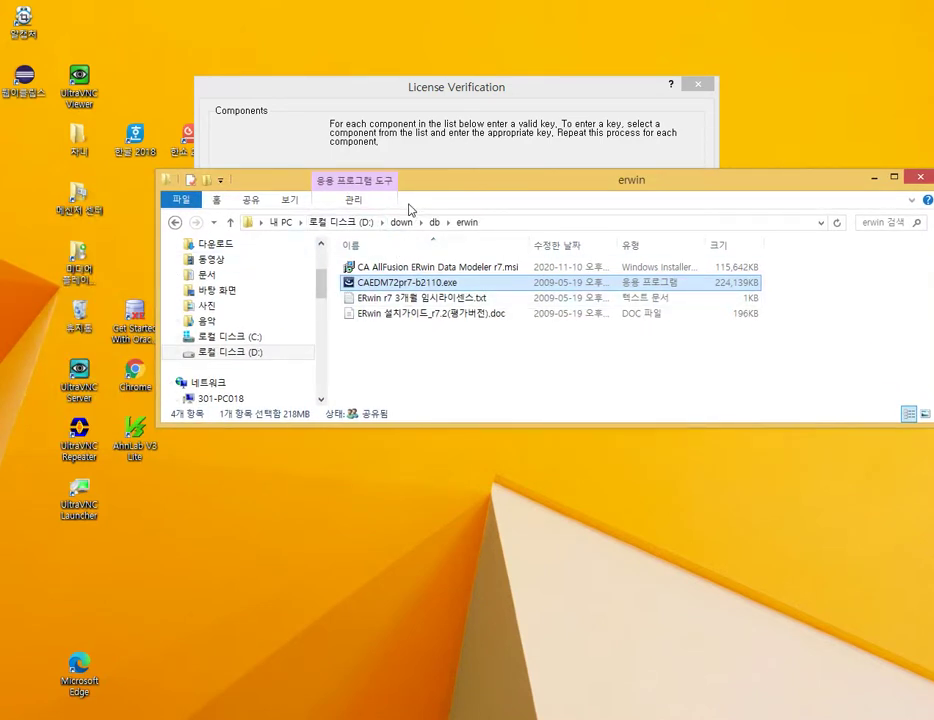
{"action": "left_click", "coordinate": [400, 300]}
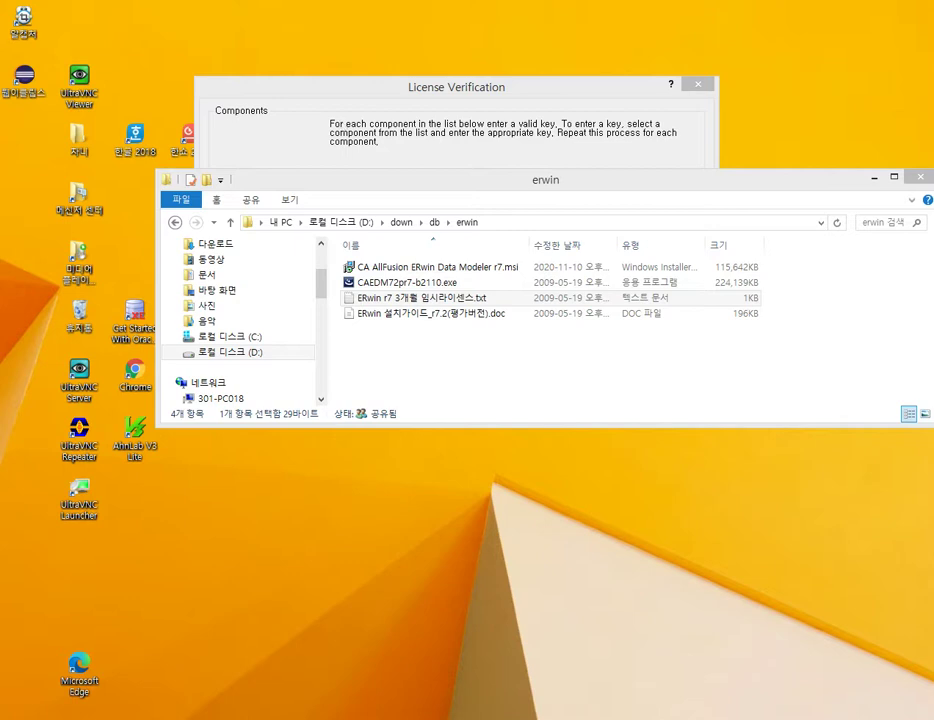
{"action": "key", "text": "Return"}
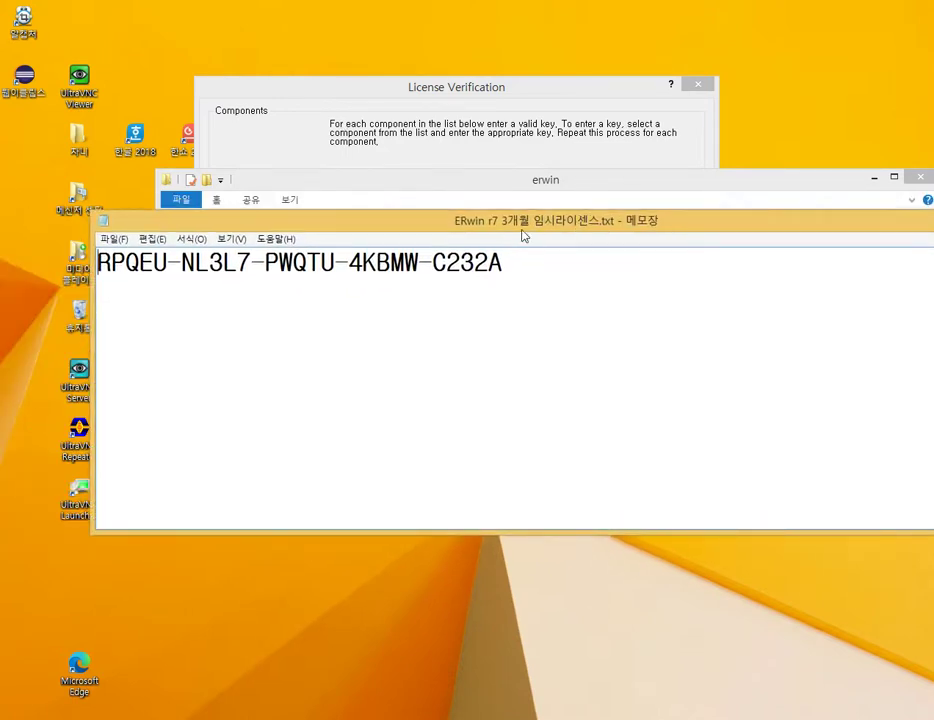
{"action": "left_click_drag", "start_coordinate": [503, 262], "coordinate": [270, 268]}
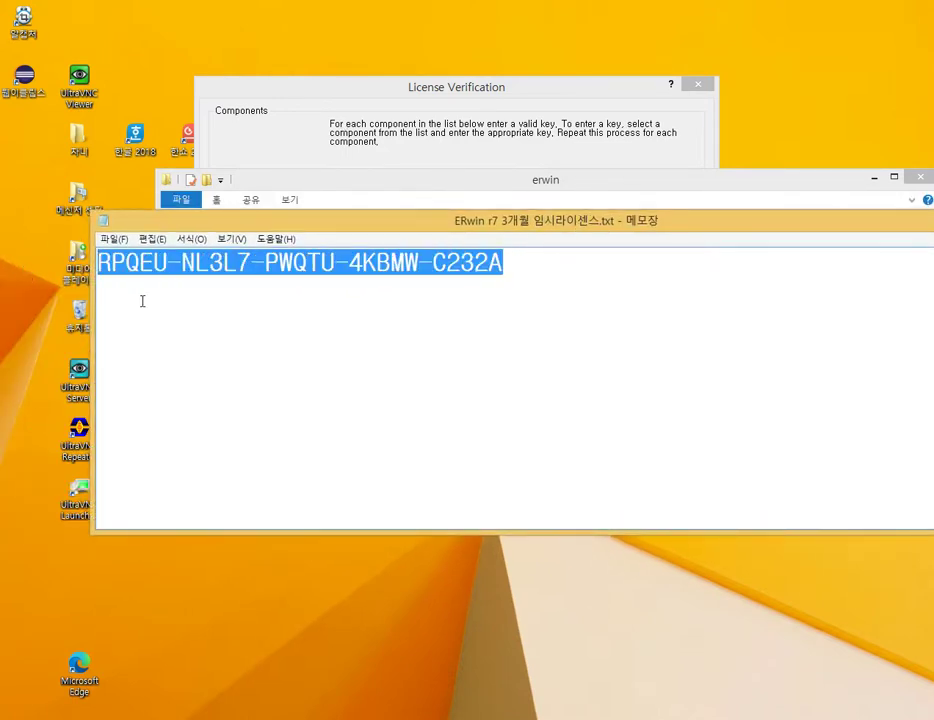
Step: Paste the license key into the License Verification key fields and add it to AllFusion ERwin Data Modeler r7
{"action": "left_click", "coordinate": [369, 88]}
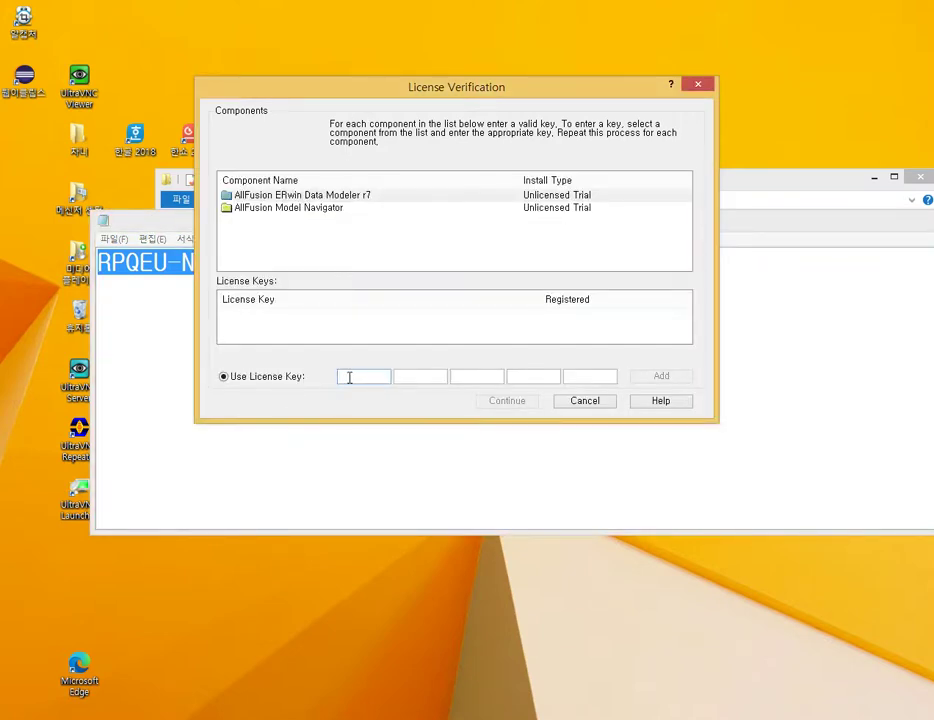
{"action": "key", "text": "ctrl+v"}
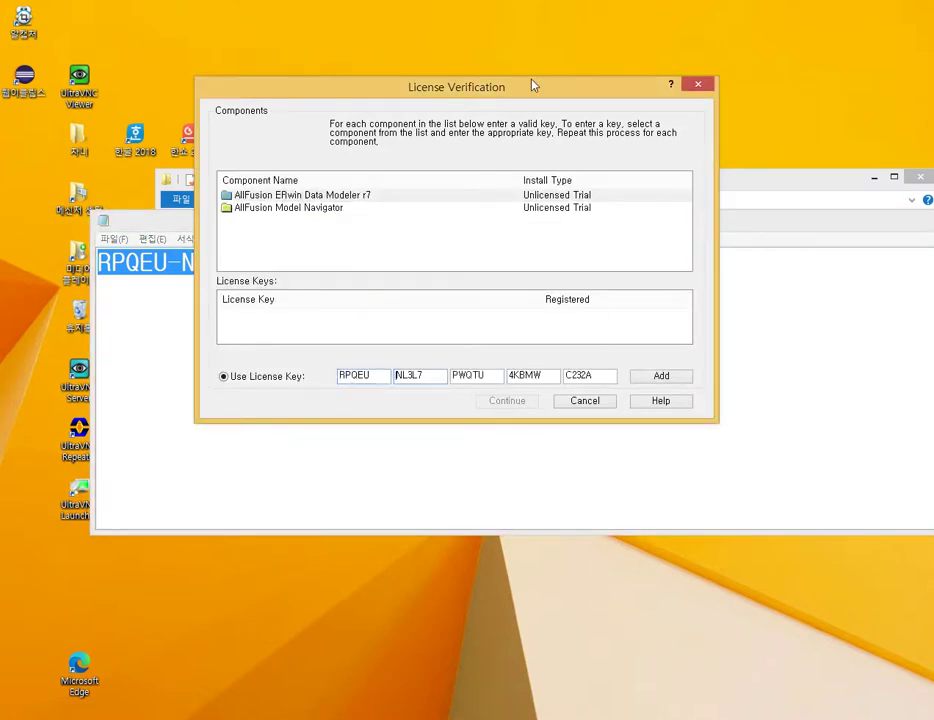
{"action": "left_click_drag", "start_coordinate": [520, 95], "coordinate": [544, 148]}
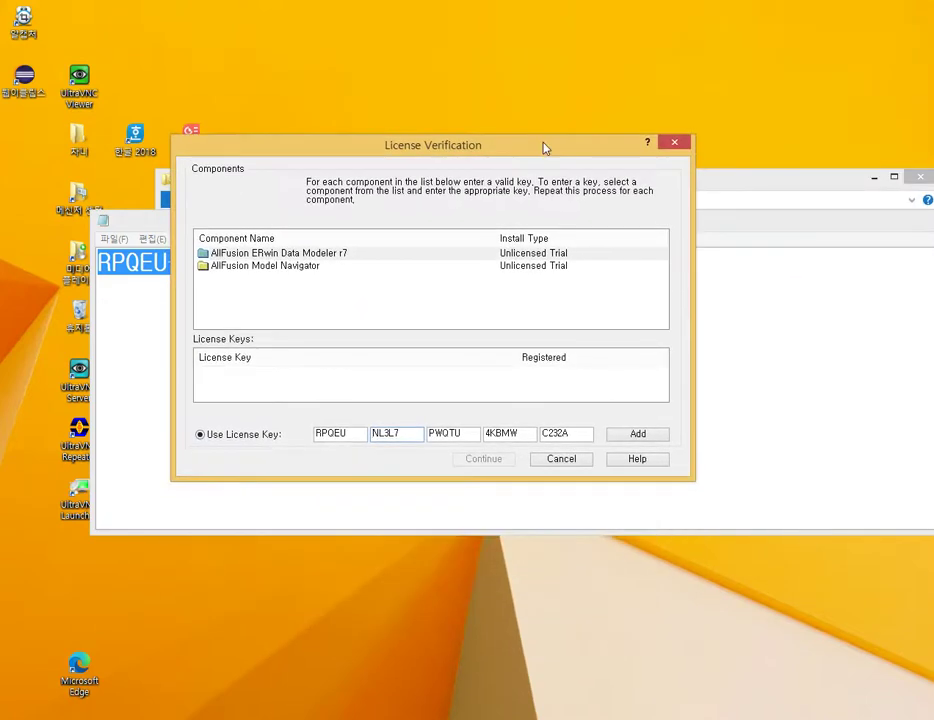
{"action": "left_click", "coordinate": [645, 436]}
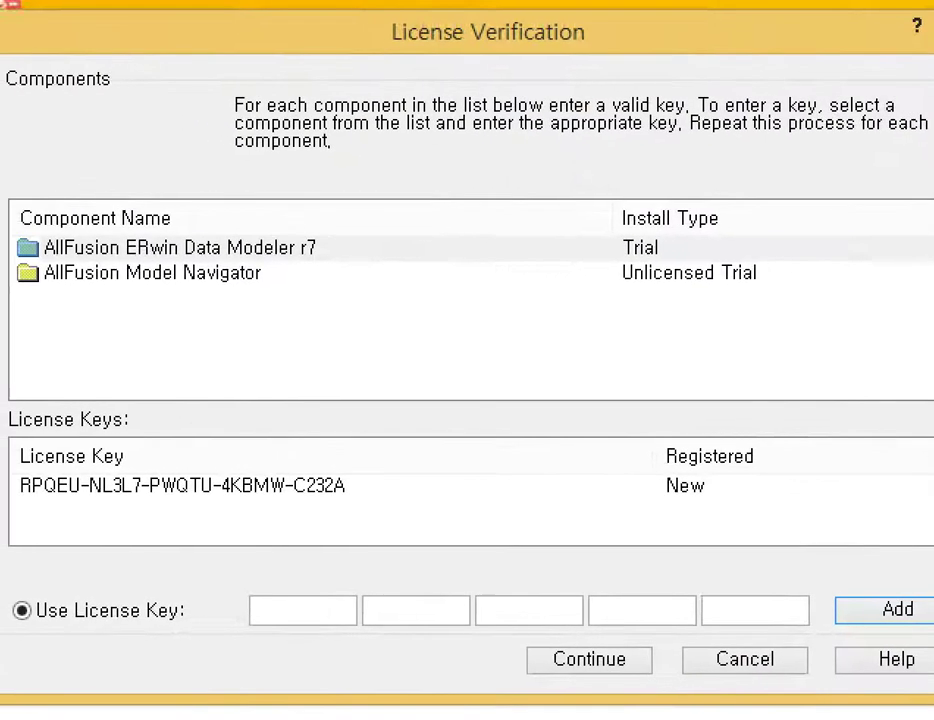
{"action": "left_click_drag", "start_coordinate": [66, 260], "coordinate": [377, 255]}
{"action": "mouse_move", "coordinate": [632, 264]}
{"action": "left_mouse_down"}
{"action": "mouse_move", "coordinate": [735, 237]}
{"action": "mouse_move", "coordinate": [622, 266]}
{"action": "left_mouse_up"}
{"action": "left_click_drag", "start_coordinate": [735, 238], "coordinate": [692, 248]}
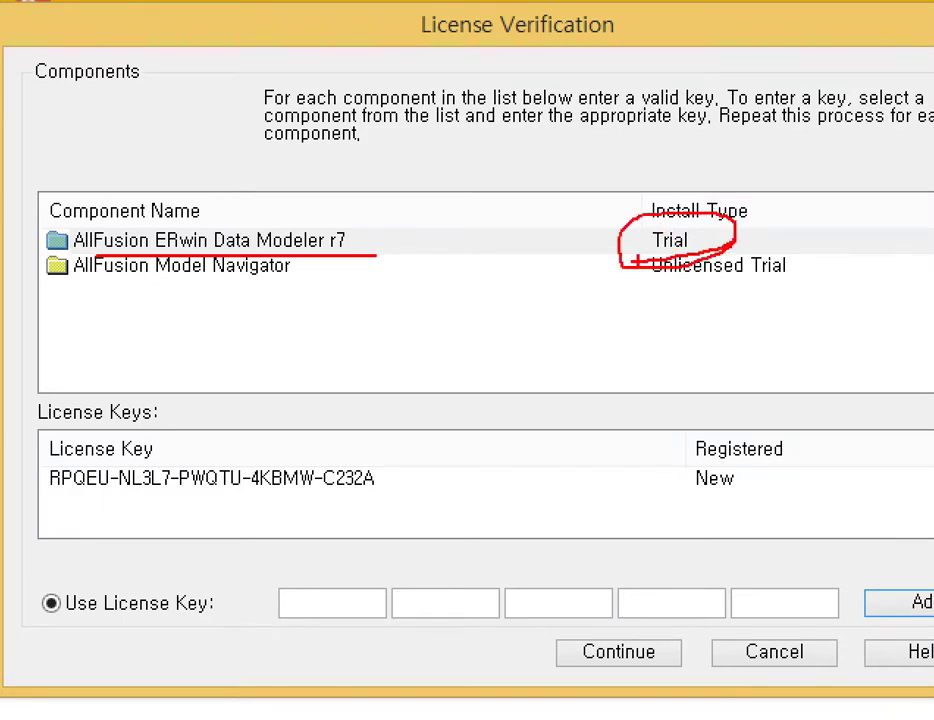
{"action": "key", "text": "Escape"}
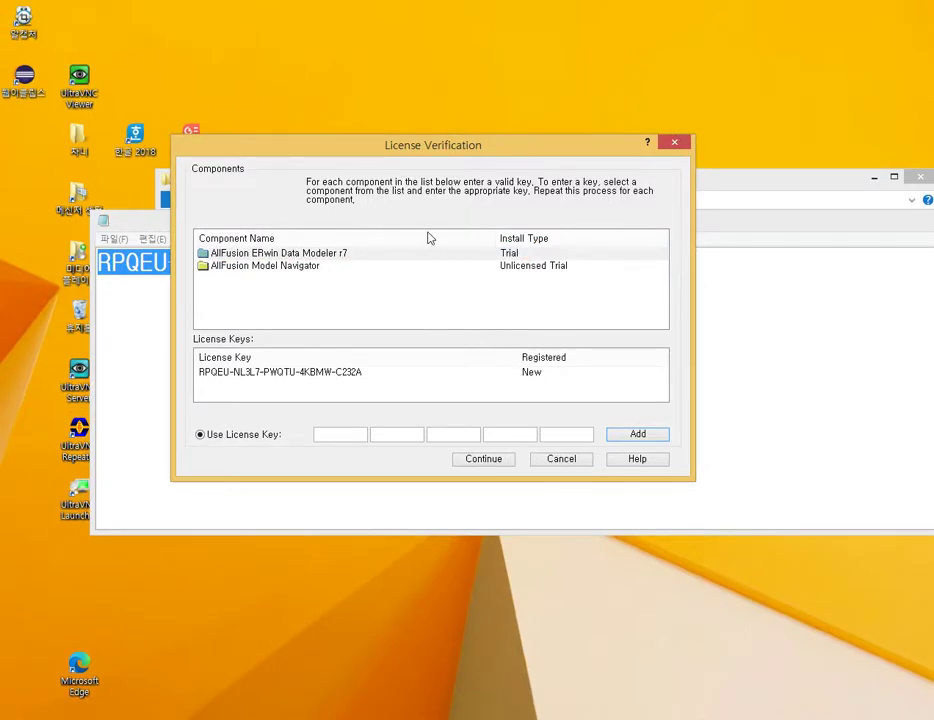
Step: Continue past the license verification into ERwin Data Modeler, dismiss the startup tips and maximize the window
{"action": "left_click", "coordinate": [487, 461]}
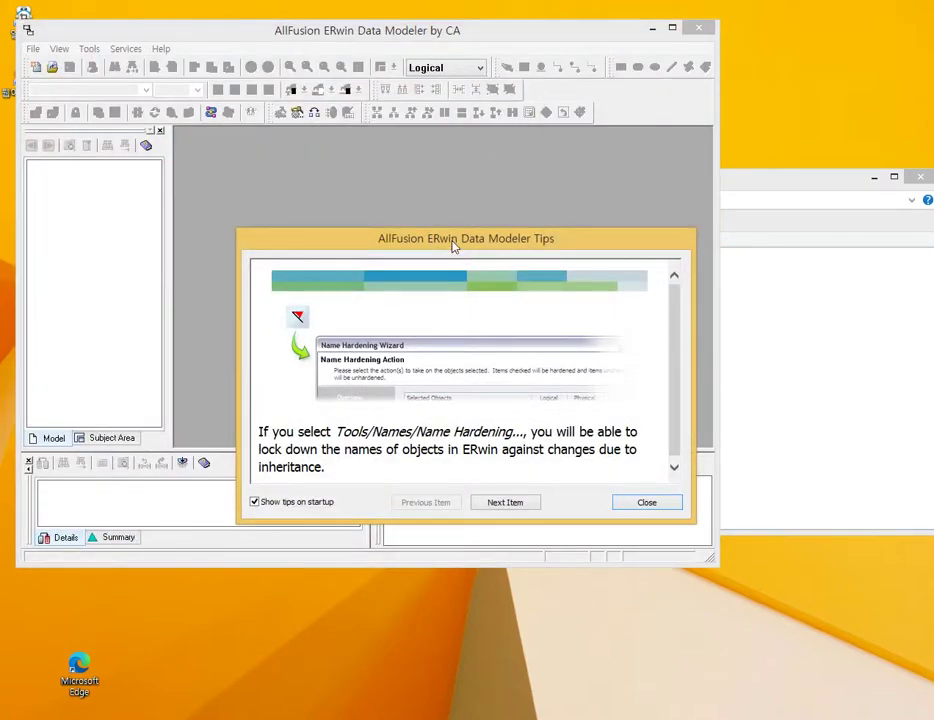
{"action": "left_click_drag", "start_coordinate": [452, 246], "coordinate": [426, 153]}
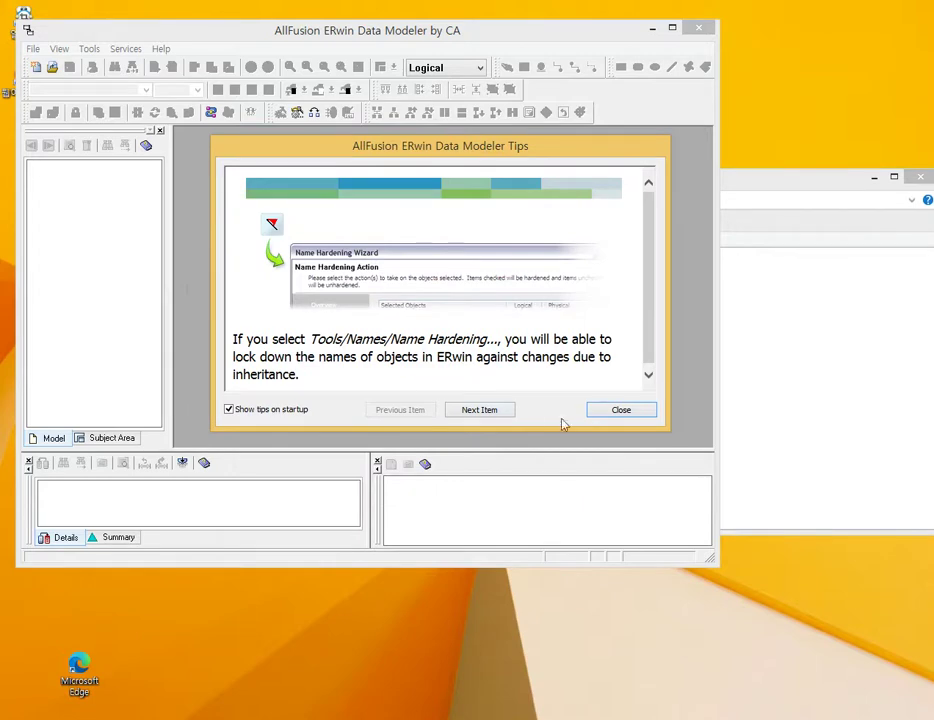
{"action": "left_click", "coordinate": [620, 410]}
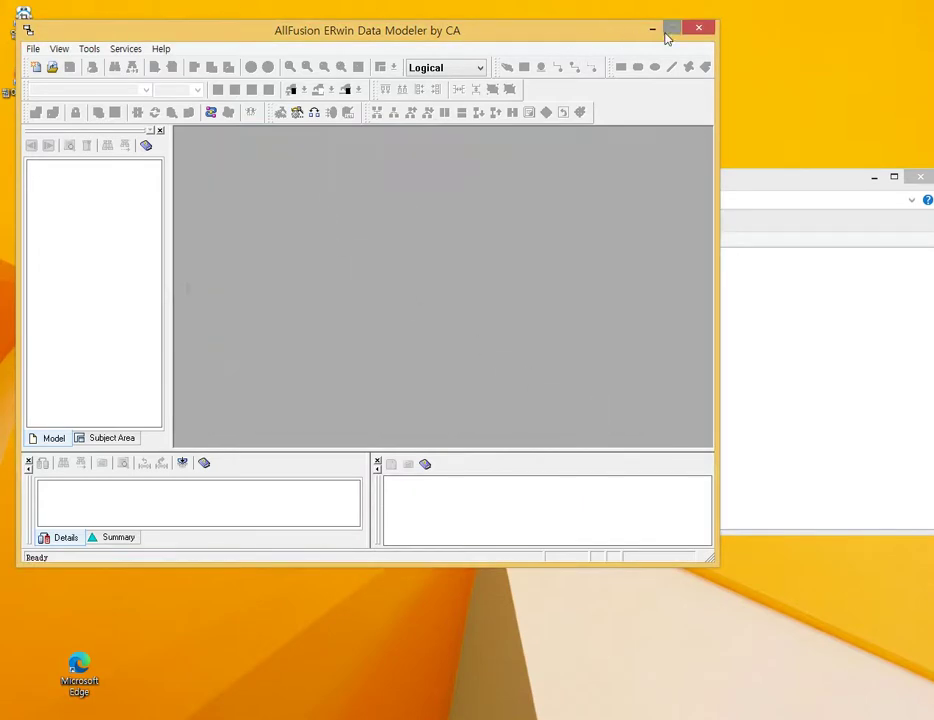
{"action": "left_click", "coordinate": [671, 28]}
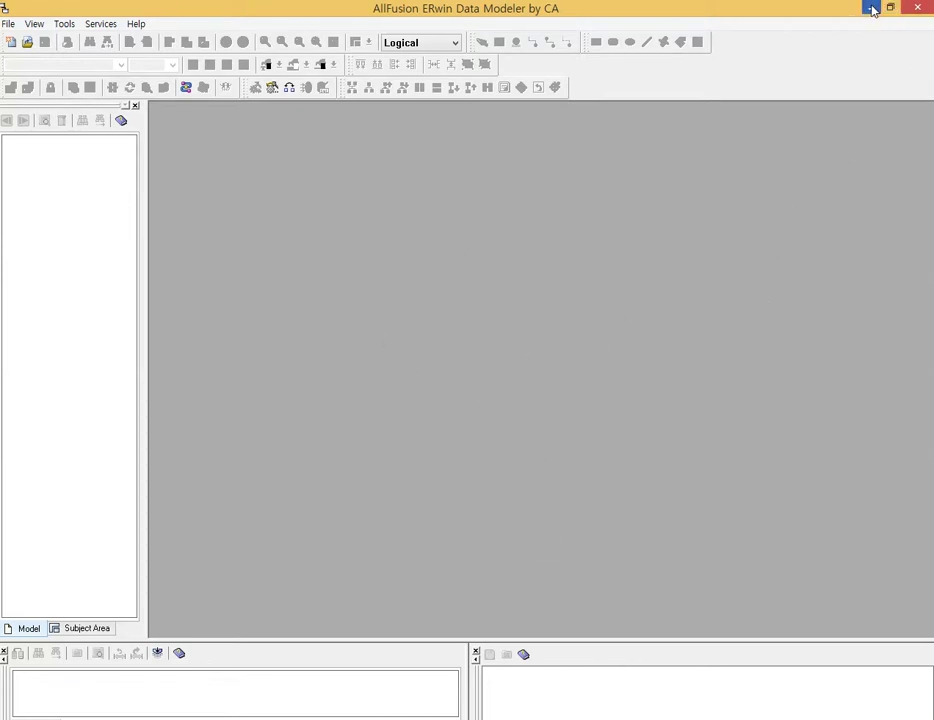
Step: Close ERwin Data Modeler and the license text file, leaving the erwin folder window moved clear of the desktop icons
{"action": "left_click", "coordinate": [917, 7]}
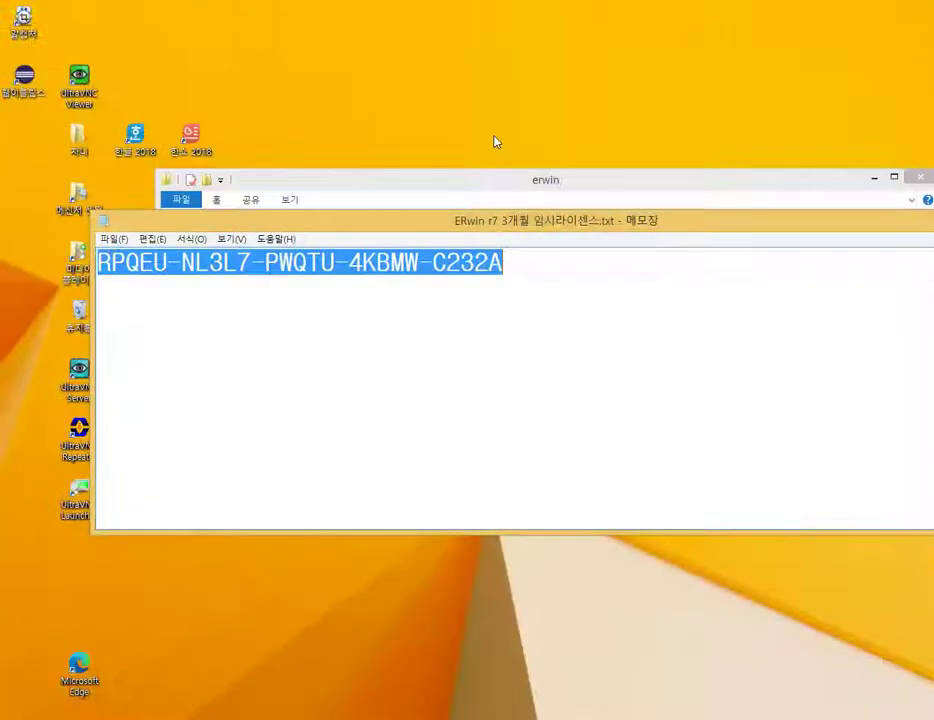
{"action": "left_click_drag", "start_coordinate": [682, 225], "coordinate": [426, 257]}
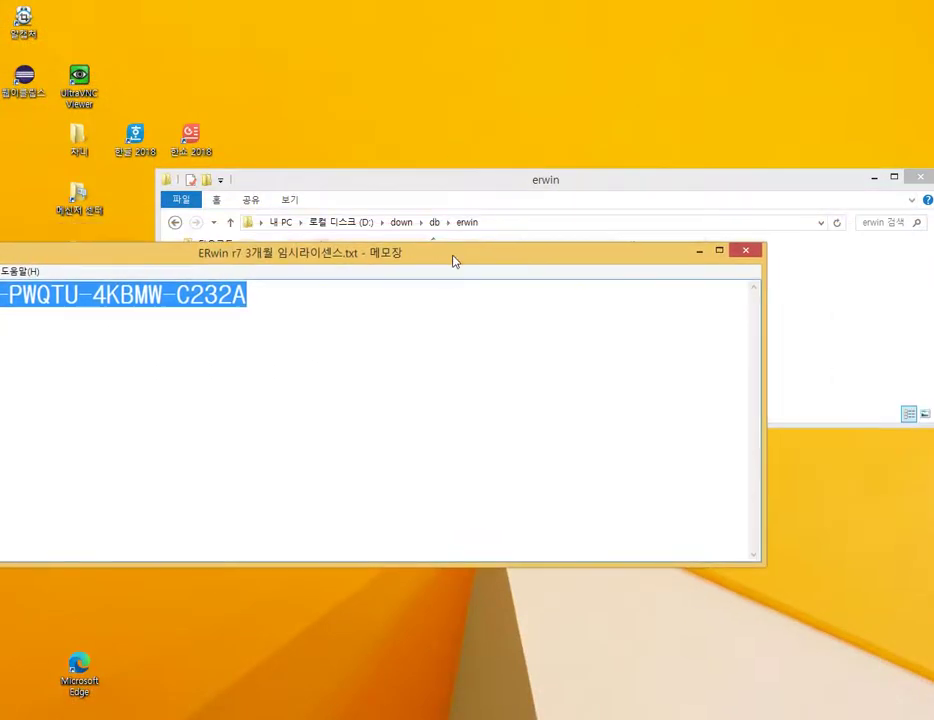
{"action": "left_click", "coordinate": [753, 256]}
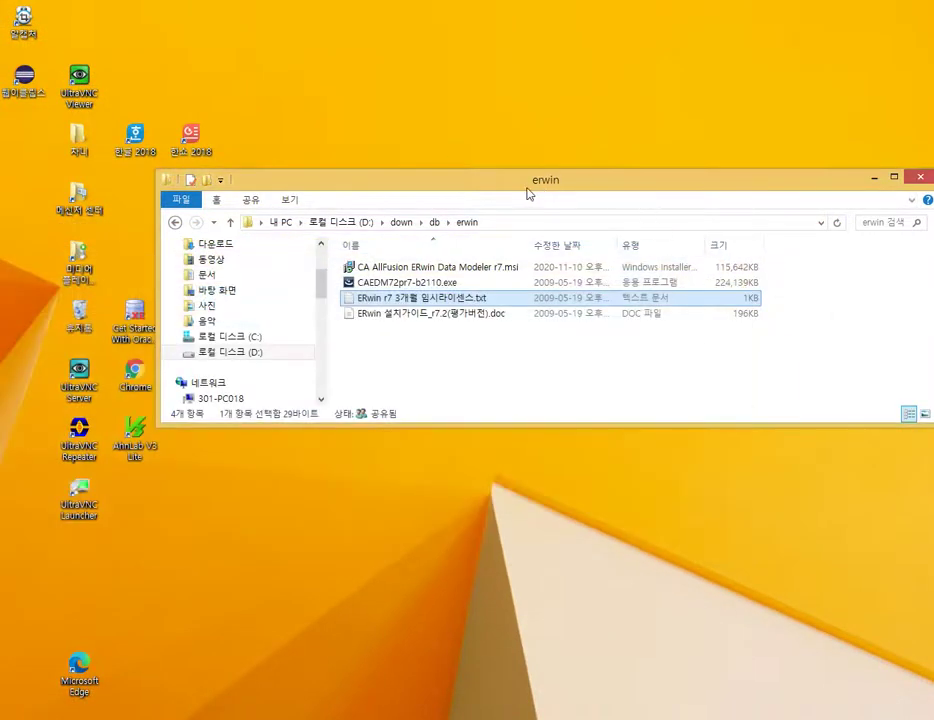
{"action": "left_click_drag", "start_coordinate": [390, 184], "coordinate": [475, 133]}
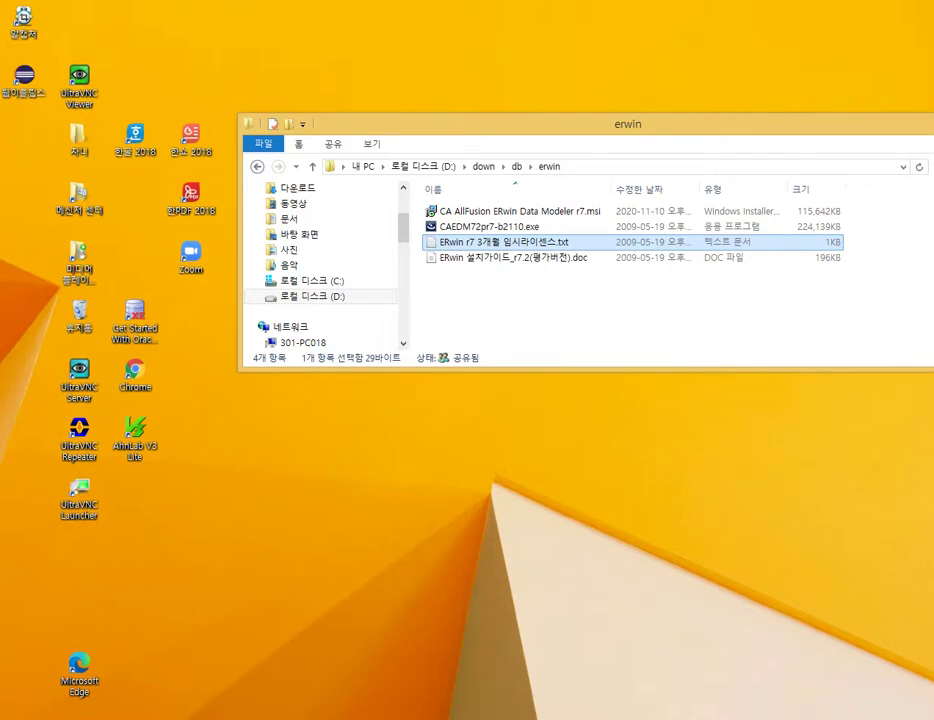
Step: Look for the newly installed ERwin Data Modeler r7 in the full list of installed apps
{"action": "key", "text": "super"}
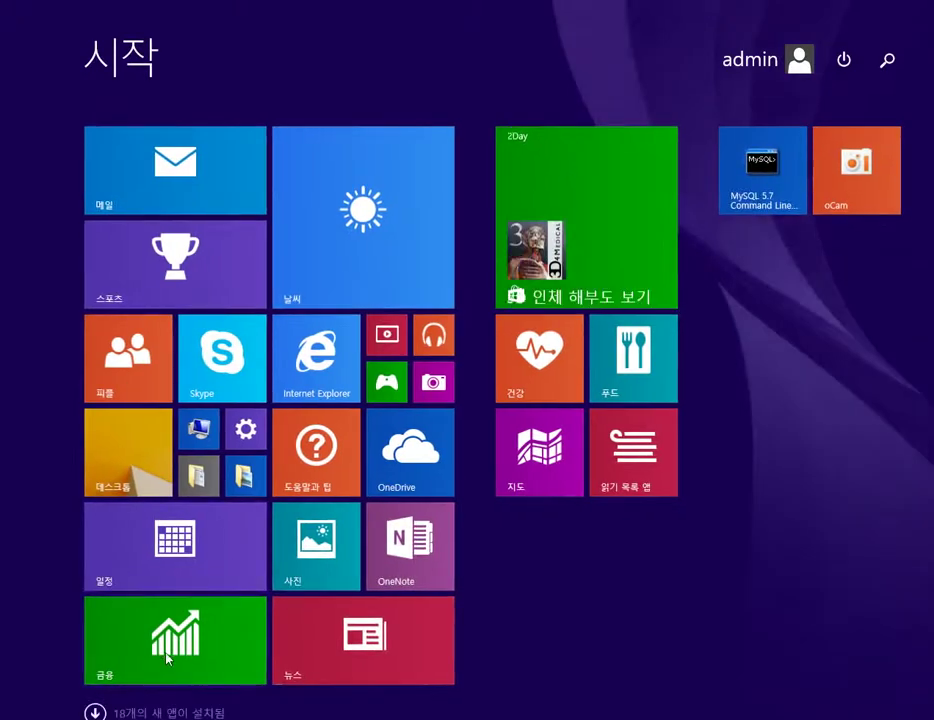
{"action": "left_click", "coordinate": [95, 712]}
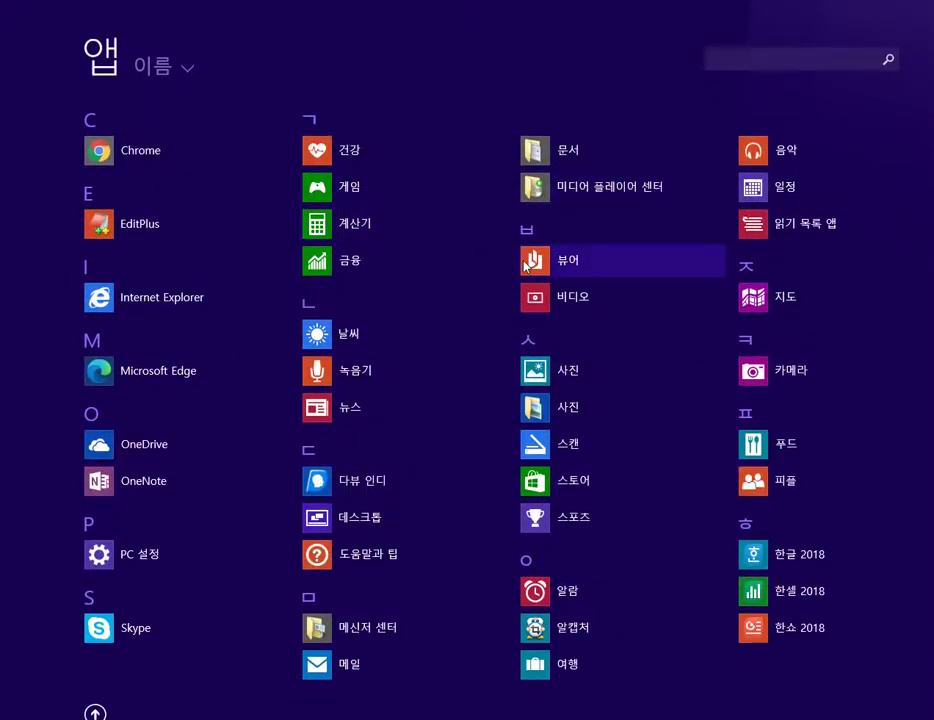
{"action": "scroll", "coordinate": [524, 266], "scroll_direction": "down", "scroll_amount": 10}
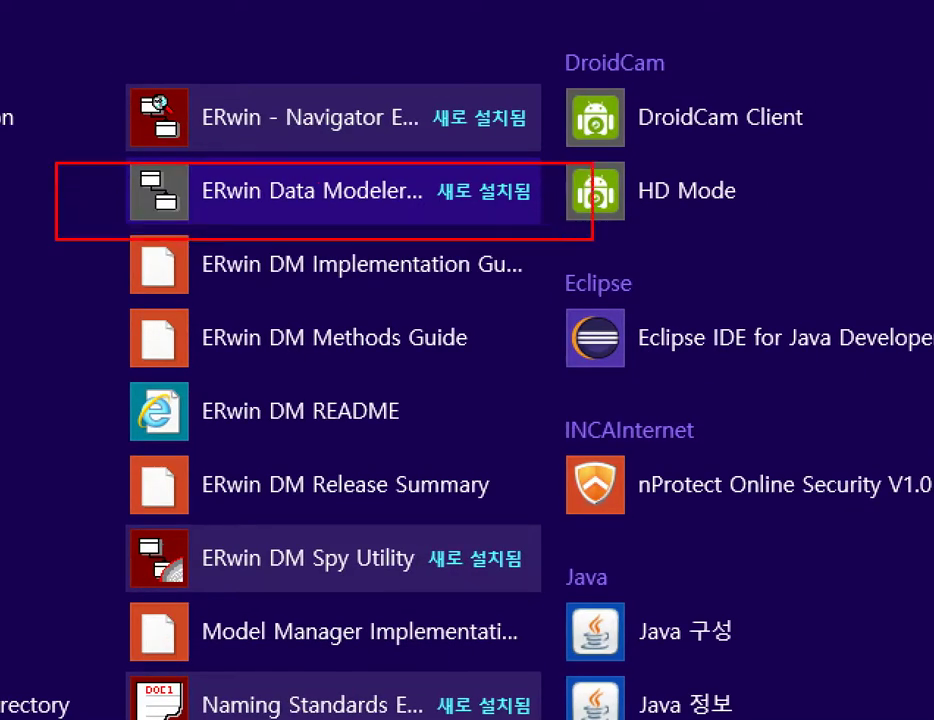
{"action": "mouse_move", "coordinate": [150, 72]}
{"action": "left_mouse_down"}
{"action": "mouse_move", "coordinate": [120, 150]}
{"action": "mouse_move", "coordinate": [208, 146]}
{"action": "mouse_move", "coordinate": [190, 185]}
{"action": "left_mouse_up"}
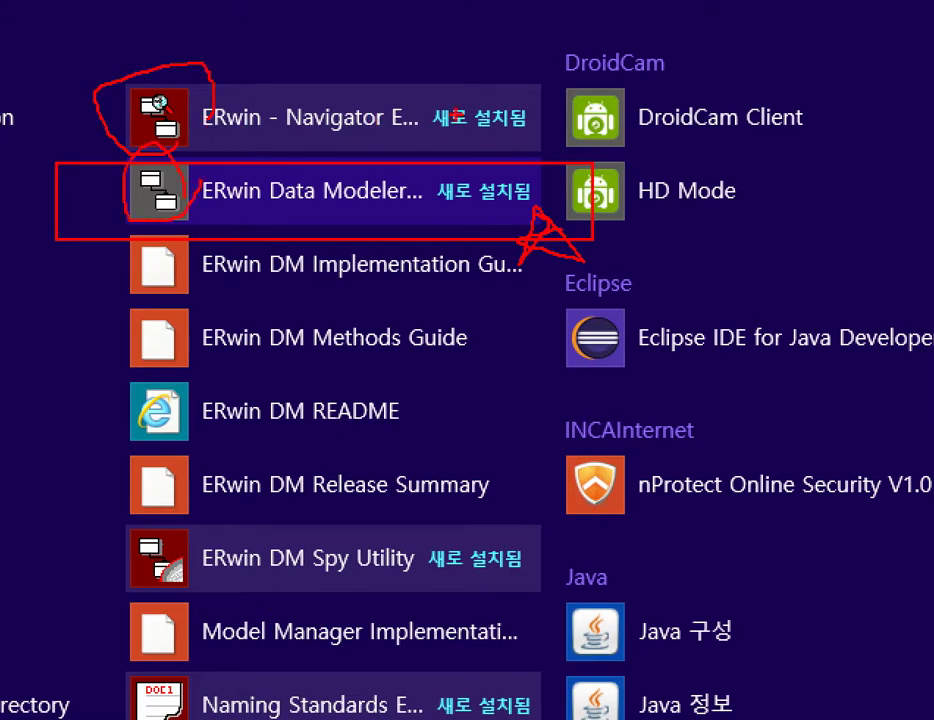
{"action": "left_click_drag", "start_coordinate": [265, 62], "coordinate": [335, 48]}
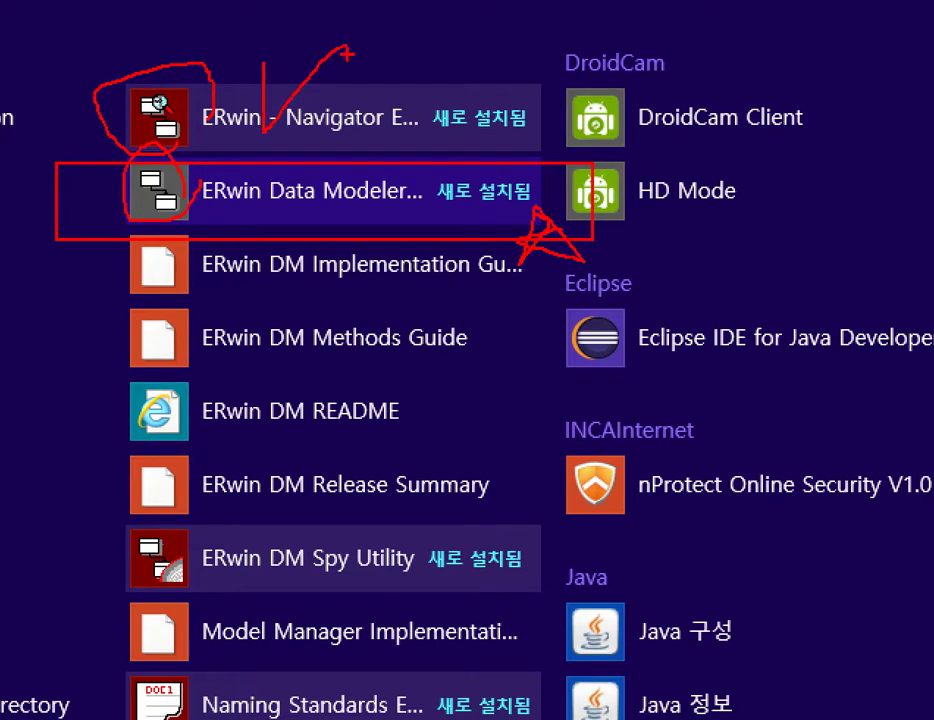
{"action": "left_click_drag", "start_coordinate": [312, 95], "coordinate": [347, 45]}
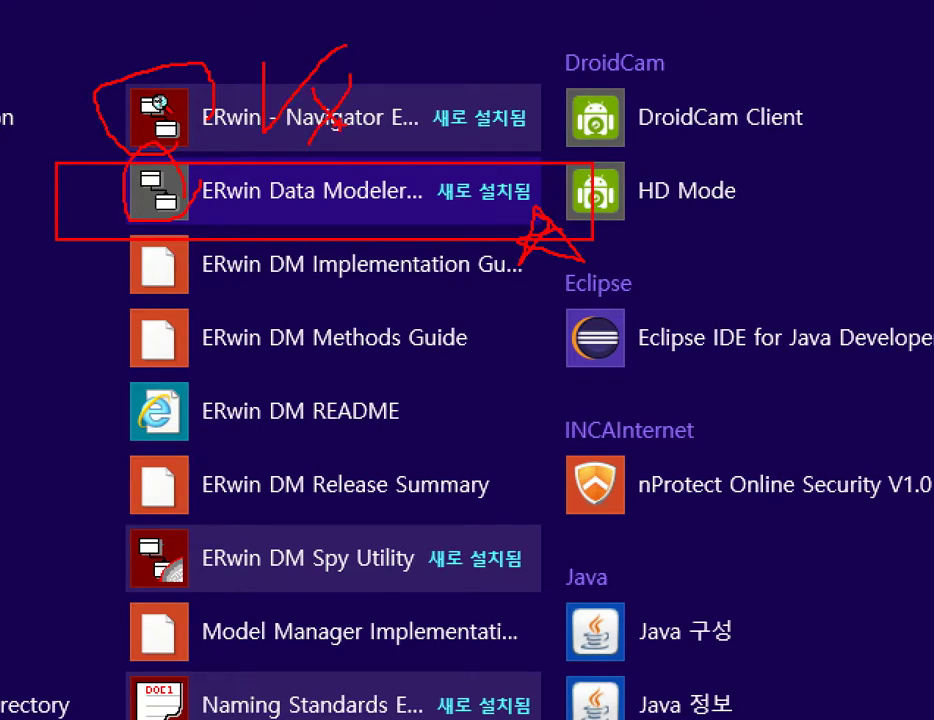
{"action": "left_click_drag", "start_coordinate": [290, 104], "coordinate": [302, 116]}
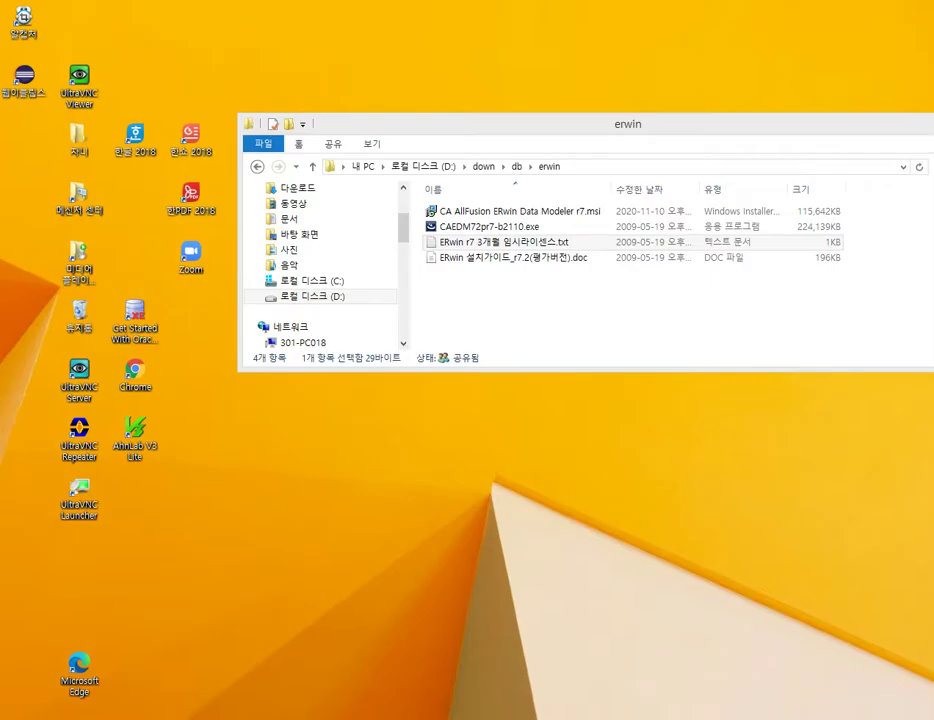
Step: Pin ERwin Data Modeler r7 from the full list of installed apps to the taskbar and start it
{"action": "key", "text": "super"}
{"action": "left_click", "coordinate": [92, 707]}
{"action": "scroll", "coordinate": [211, 458], "scroll_direction": "down", "scroll_amount": 8}
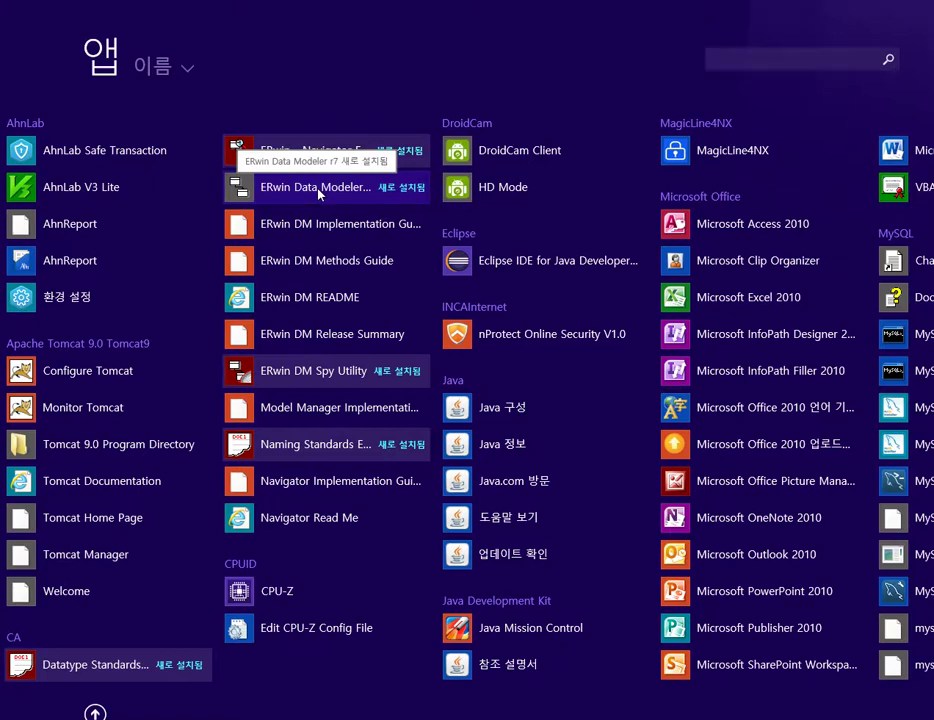
{"action": "right_click", "coordinate": [318, 194]}
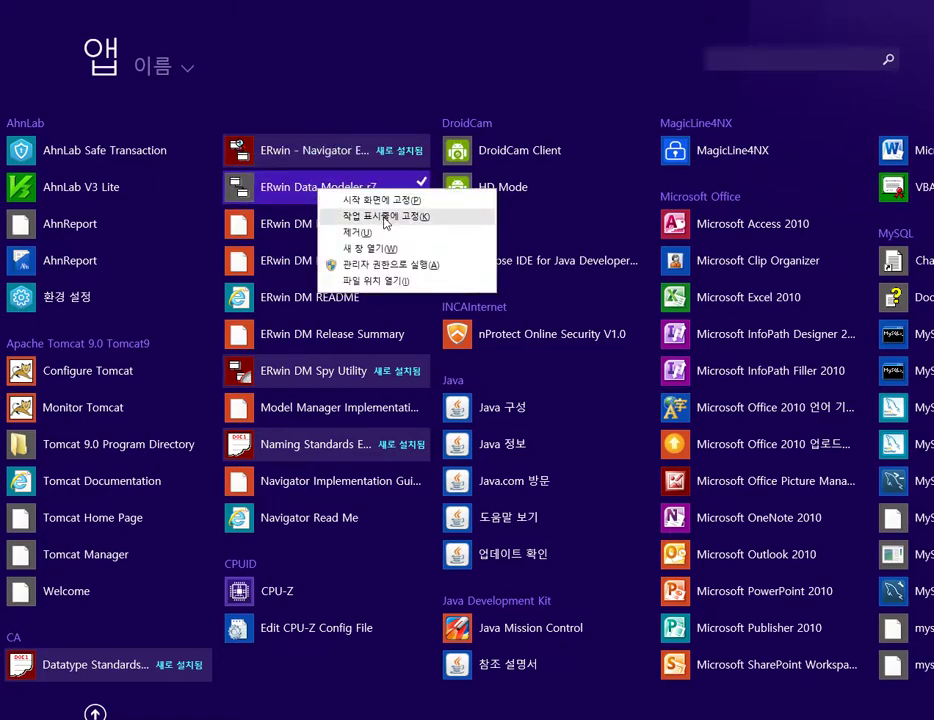
{"action": "left_click", "coordinate": [385, 218]}
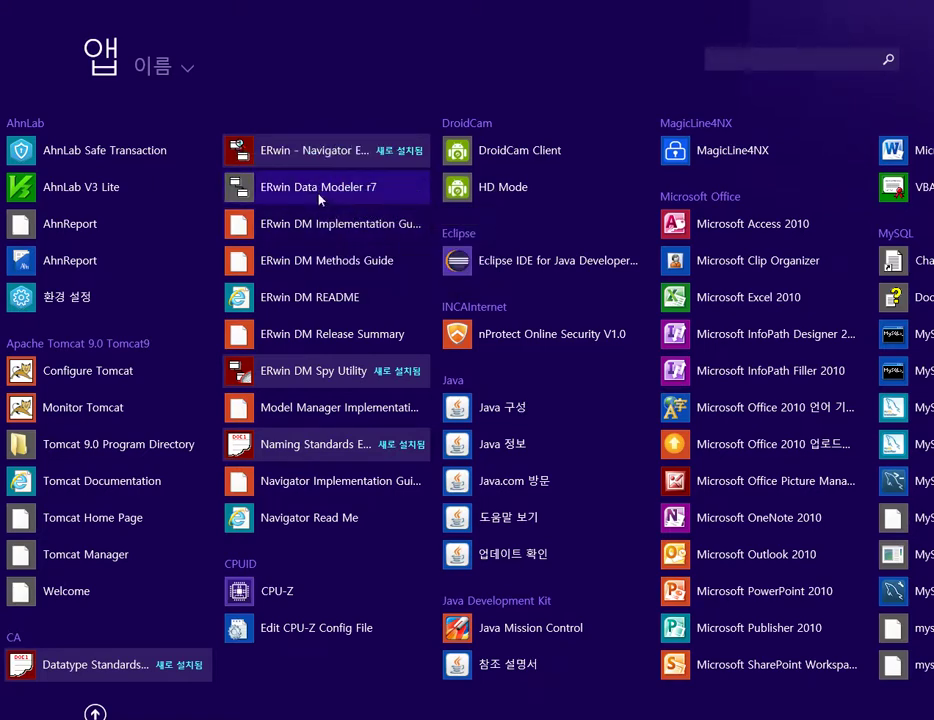
{"action": "key", "text": "super"}
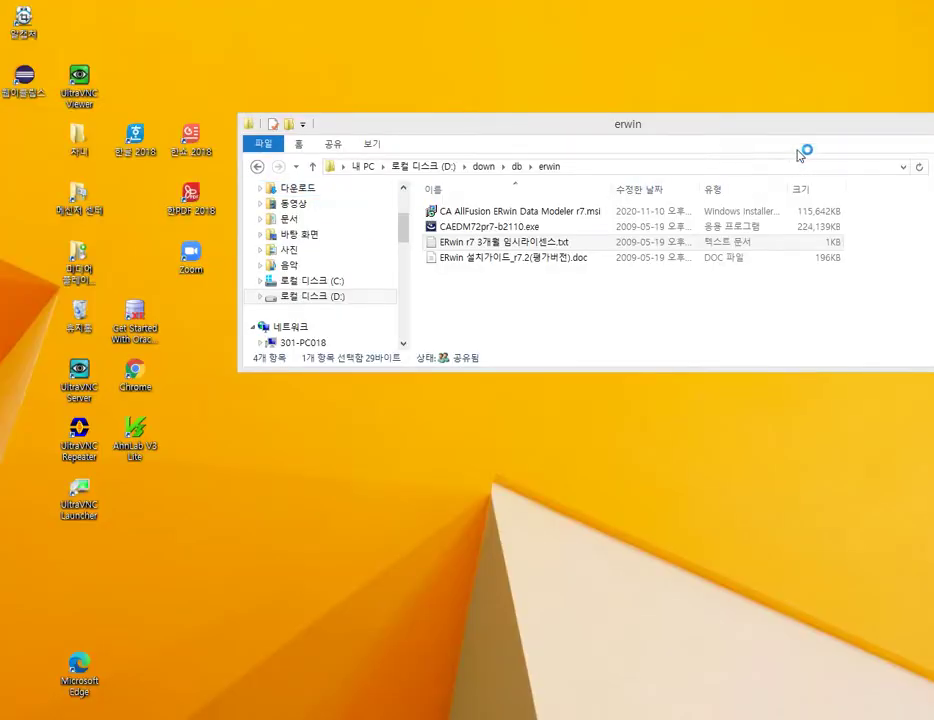
Step: Minimize the erwin folder window and dismiss the startup tips in ERwin Data Modeler
{"action": "left_click_drag", "start_coordinate": [815, 129], "coordinate": [583, 237]}
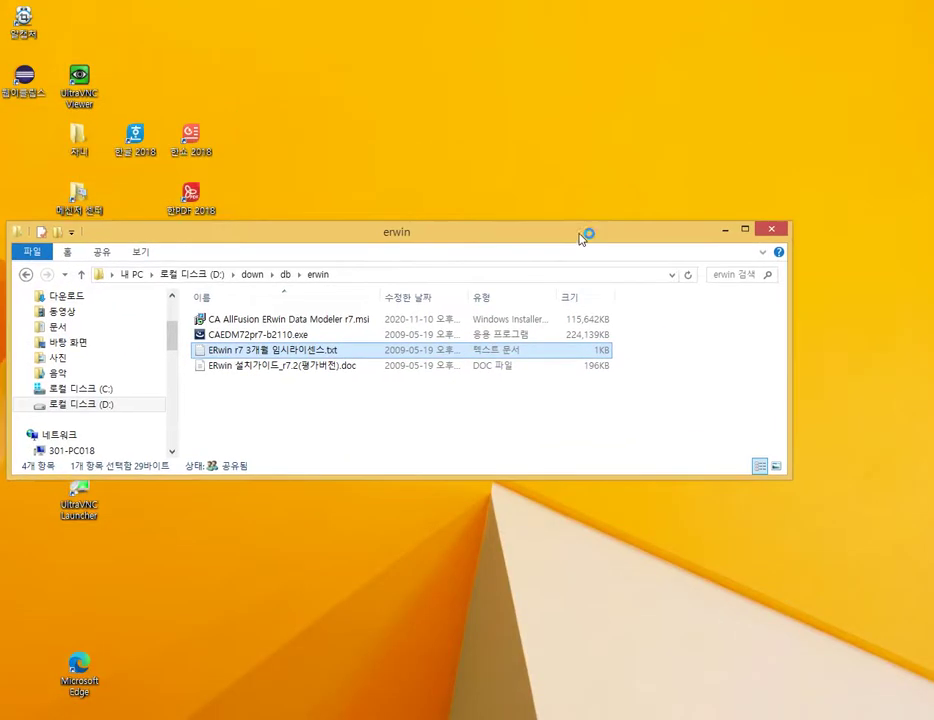
{"action": "left_click", "coordinate": [725, 230]}
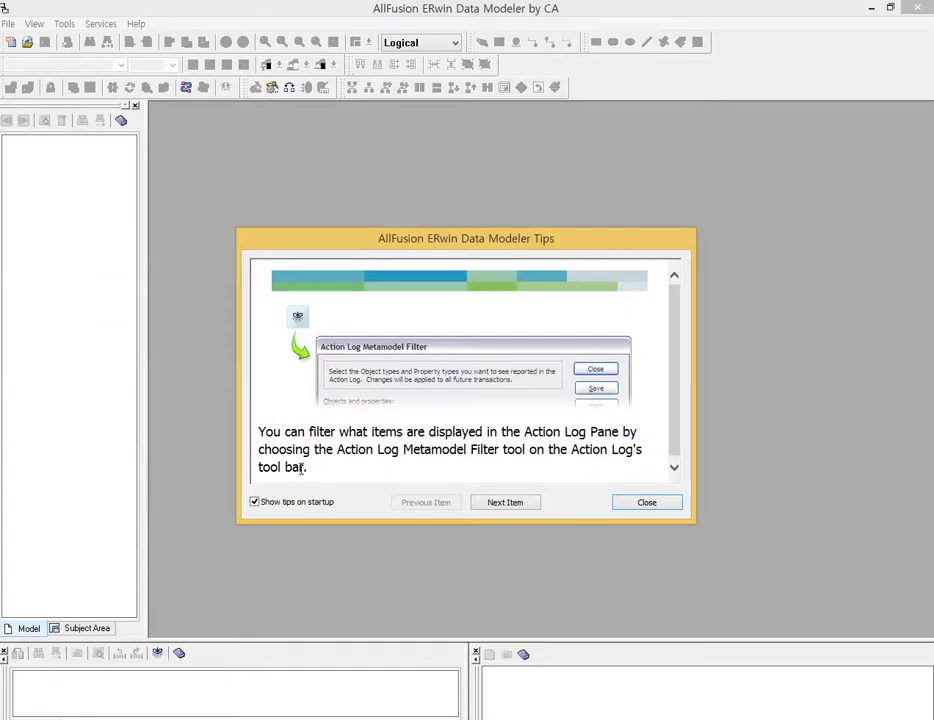
{"action": "left_click", "coordinate": [645, 503]}
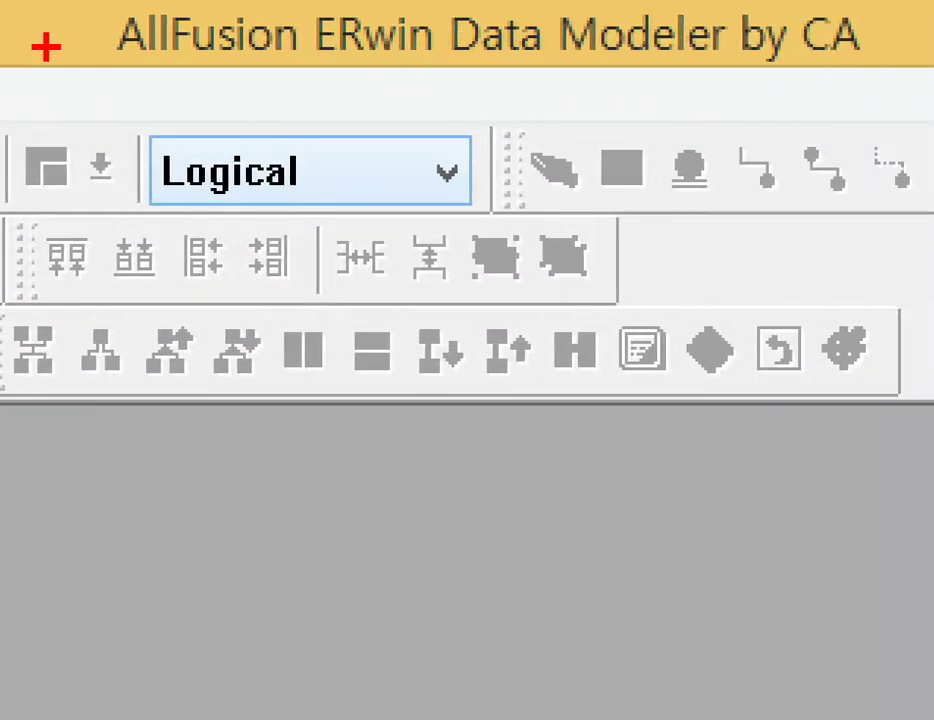
{"action": "left_click_drag", "start_coordinate": [83, 77], "coordinate": [745, 91]}
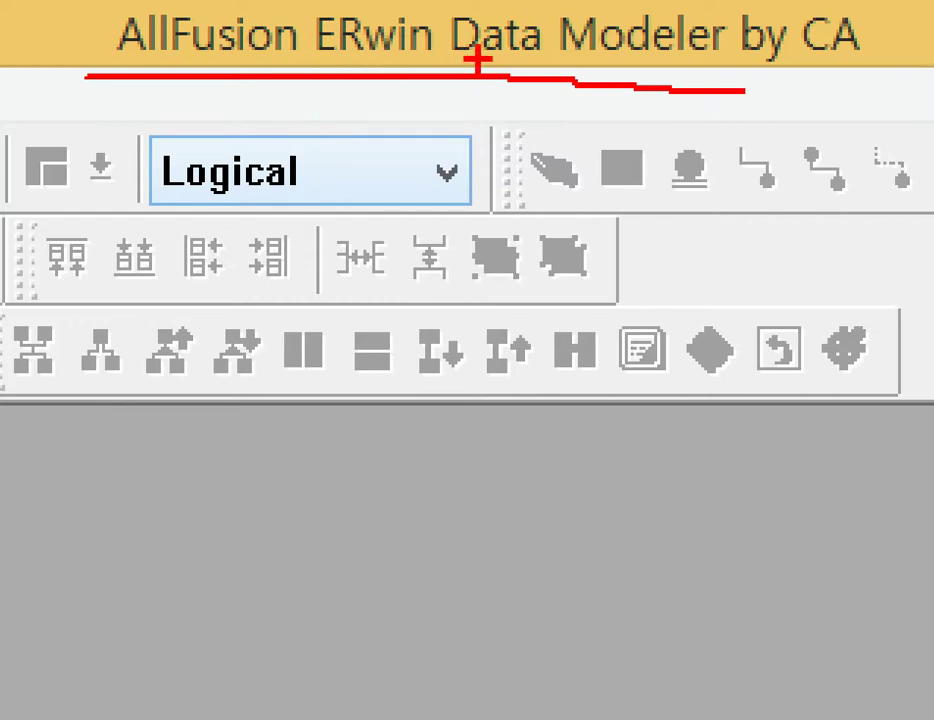
{"action": "mouse_move", "coordinate": [760, 91]}
{"action": "left_mouse_down"}
{"action": "mouse_move", "coordinate": [784, 98]}
{"action": "mouse_move", "coordinate": [761, 99]}
{"action": "left_mouse_up"}
{"action": "key", "text": "Escape"}
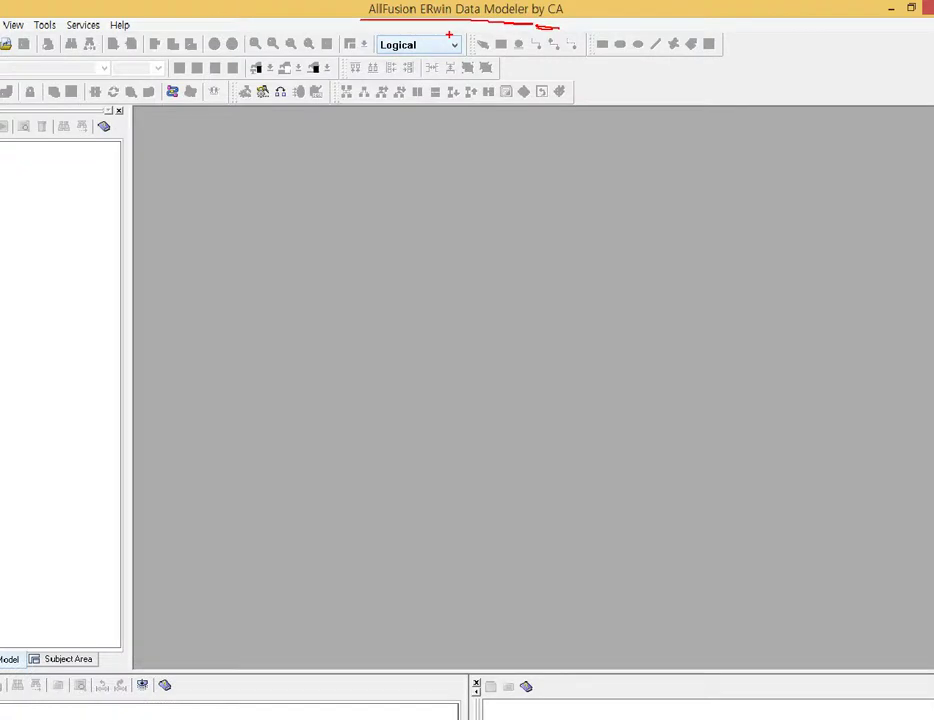